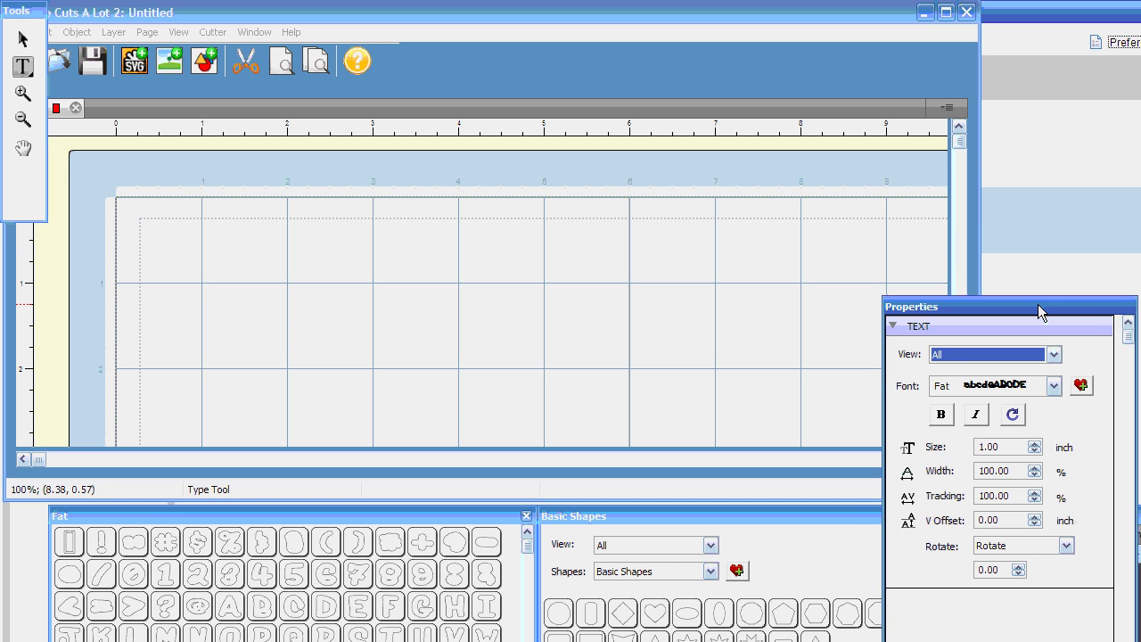
Drag the text Properties panel up near the top of the screen so every setting shows
left_click_drag(1037, 304, 1021, 71)
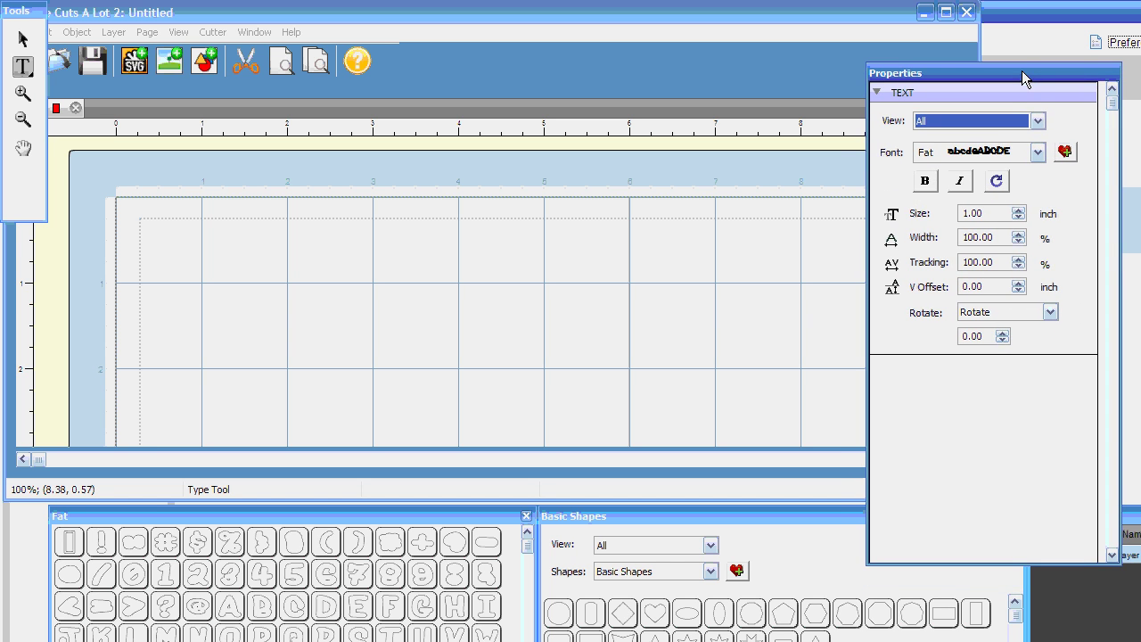
Keep the font view on All fonts and switch to the Text tool
left_click(1022, 119)
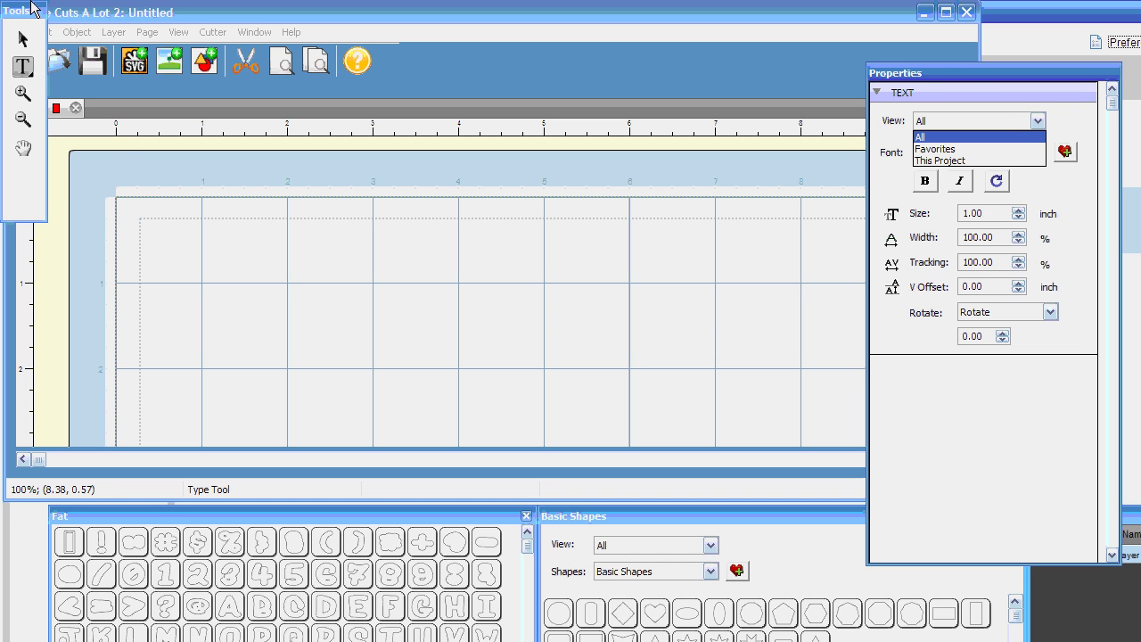
key("Return")
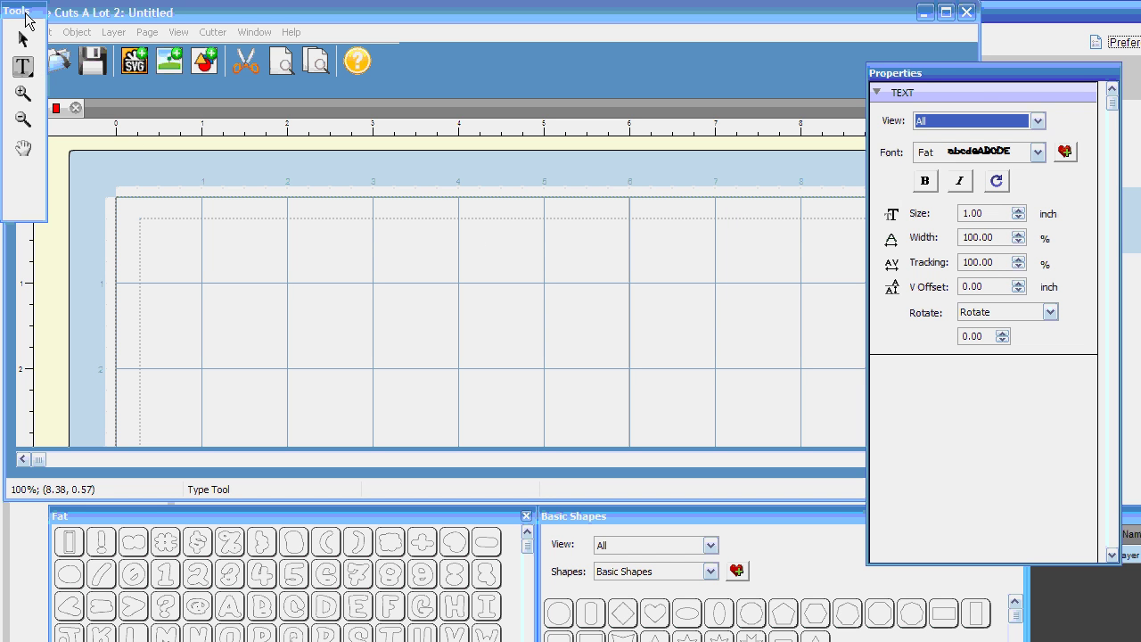
left_click(26, 20)
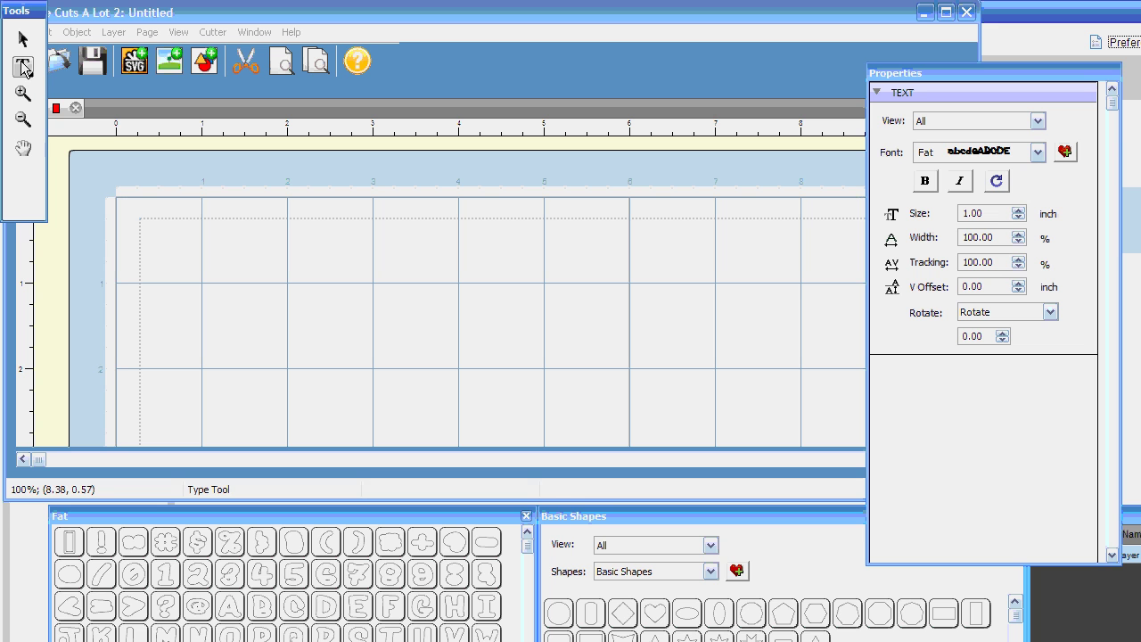
left_click(24, 68)
Browse the full font list, keeping Fat as the selected font
left_click(1036, 120)
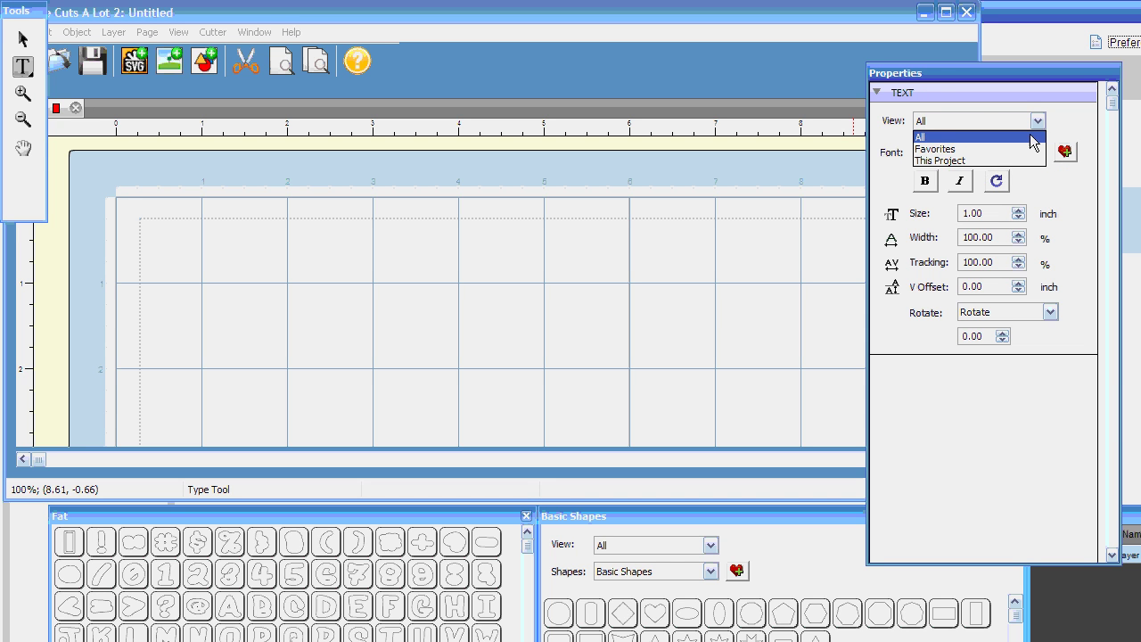
left_click(1030, 136)
left_click(1038, 153)
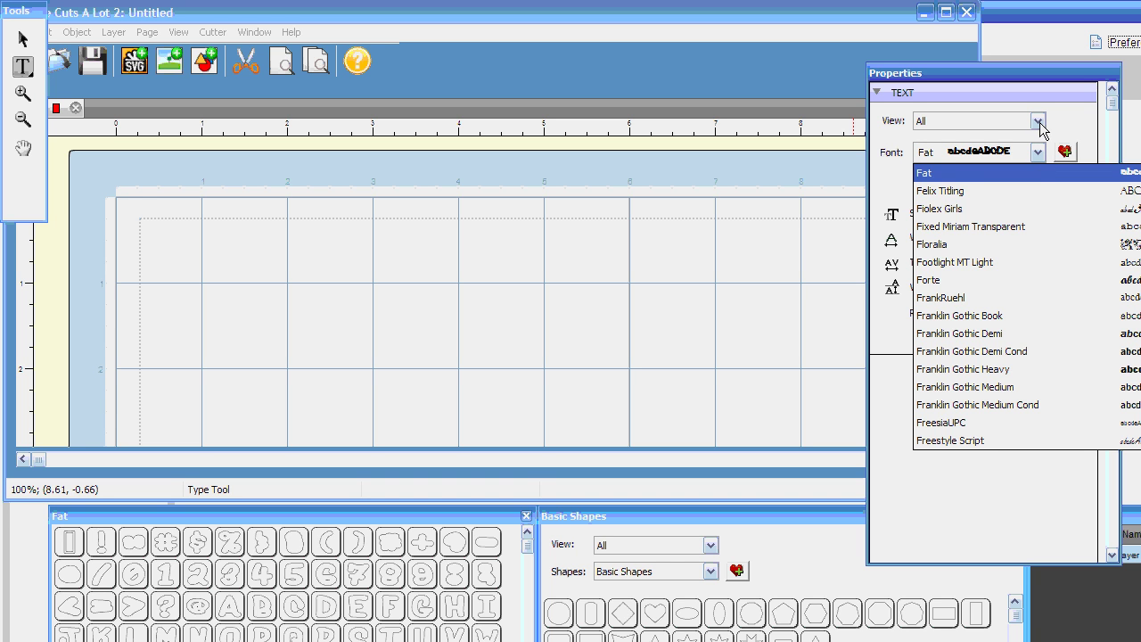
key("Down")
key("Down")
key("Down")
key("Down")
key("Down")
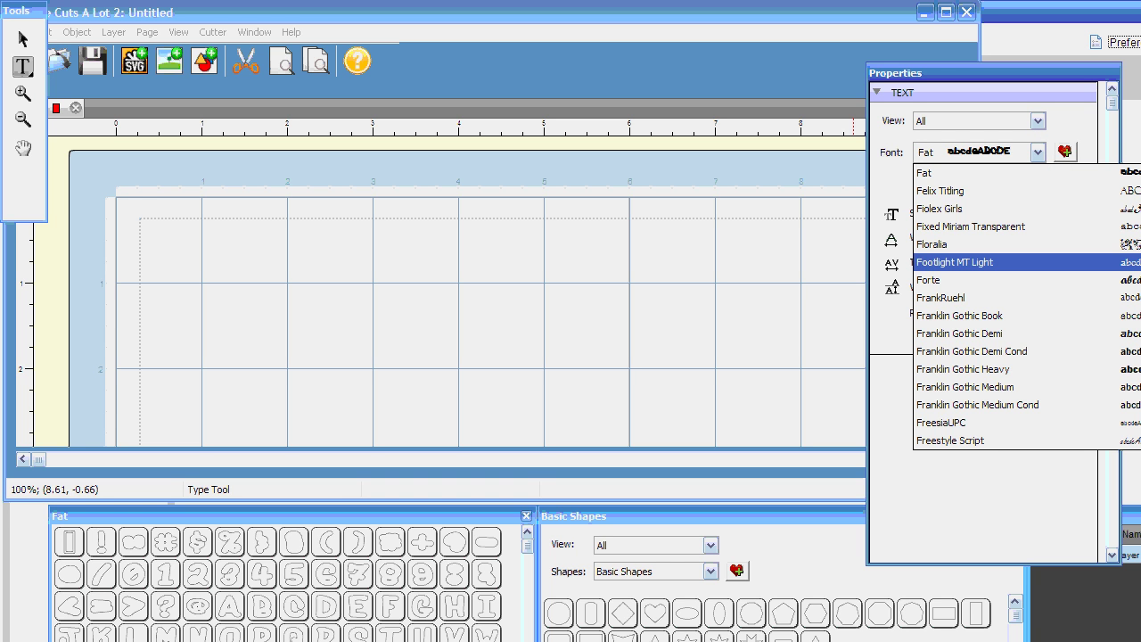
scroll(1016, 306, "down", 13)
scroll(1016, 307, "up", 20)
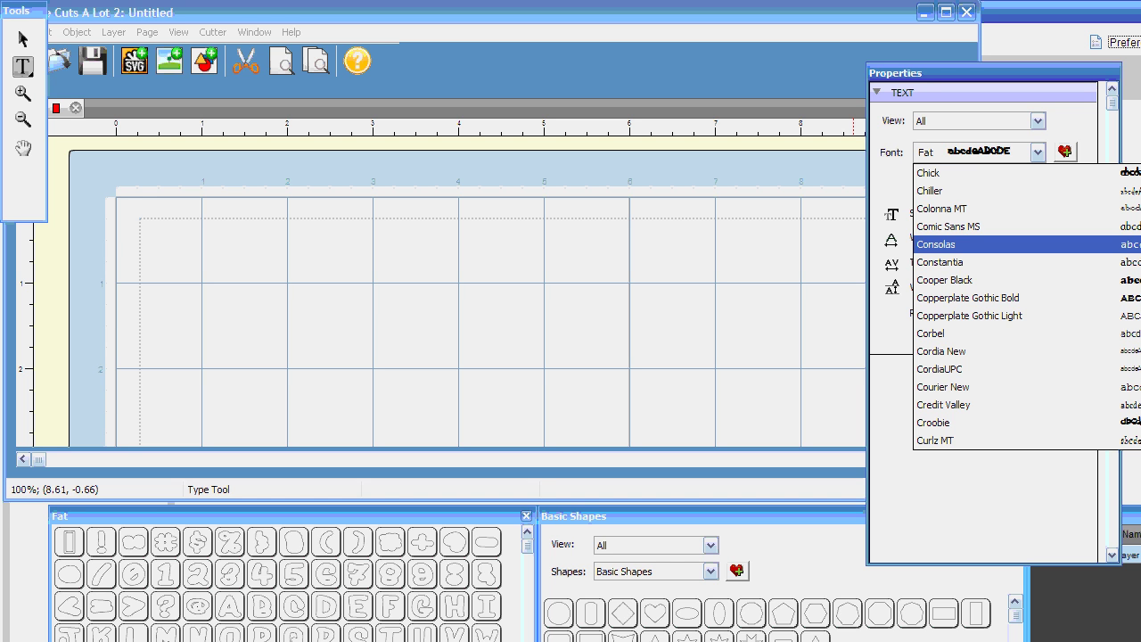
left_click(1039, 123)
Filter fonts to Favorites to check Croobie and Fat, then return the view to All
left_click(1039, 123)
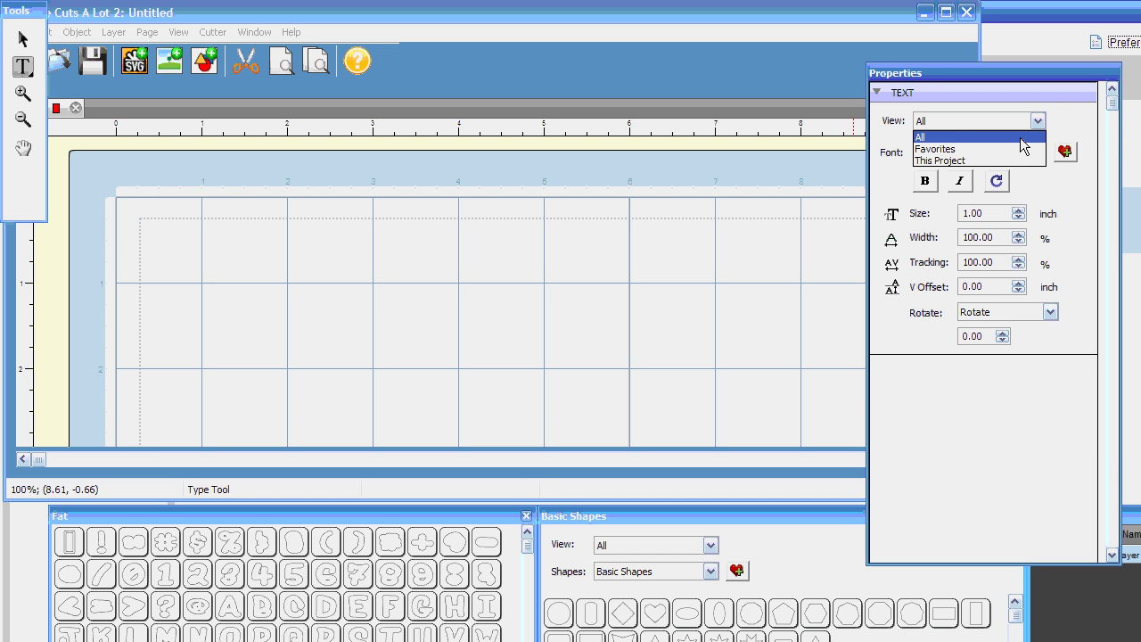
left_click(1019, 156)
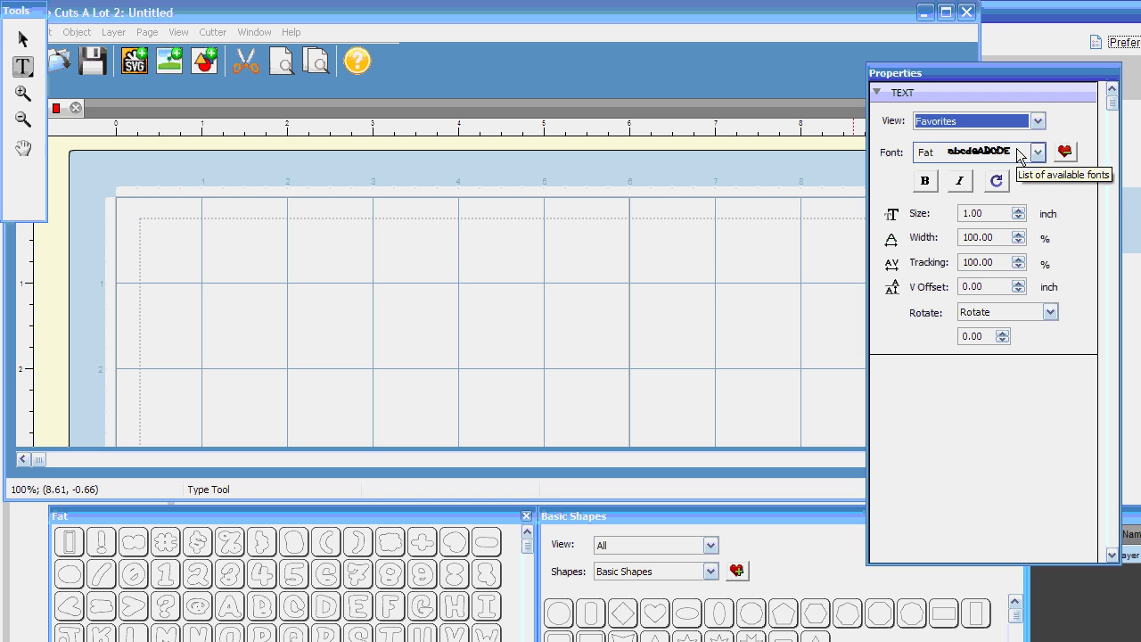
left_click(1038, 153)
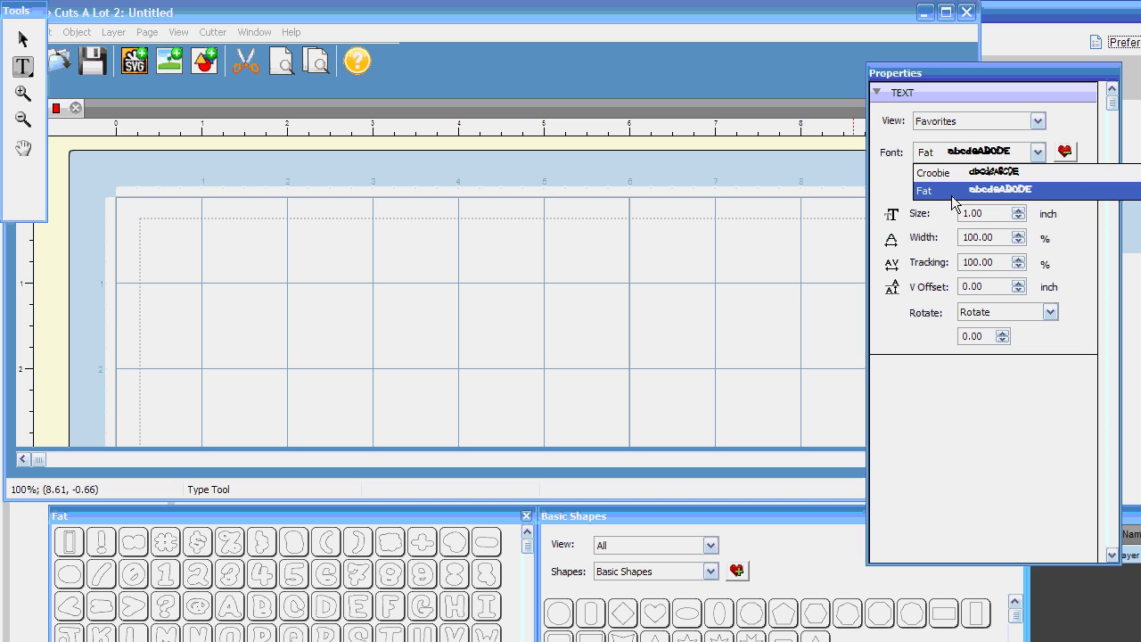
left_click(1032, 126)
left_click(1031, 125)
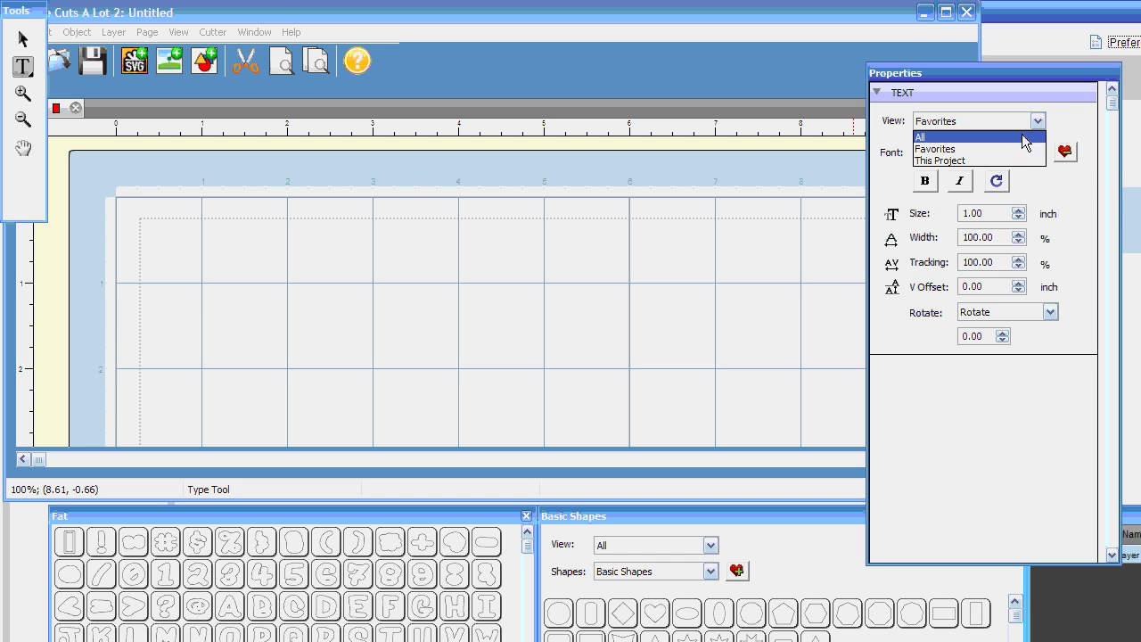
left_click(1025, 138)
Scroll the font list, pick Arial Black, and add it to the favorites
left_click(1037, 152)
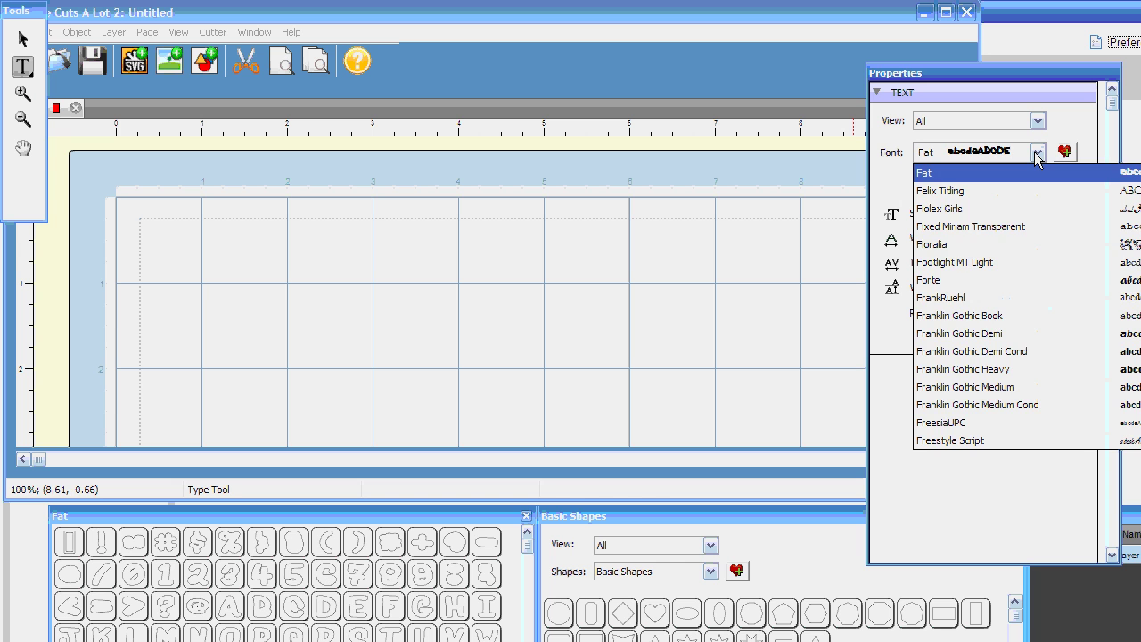
scroll(980, 280, "up", 20)
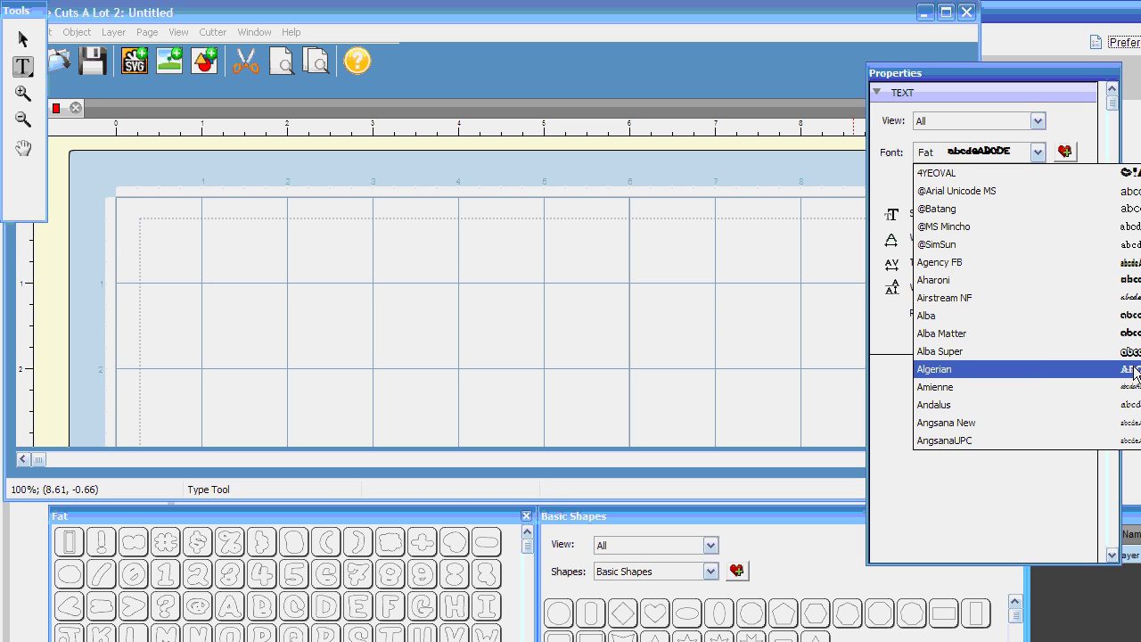
scroll(1133, 405, "down", 3)
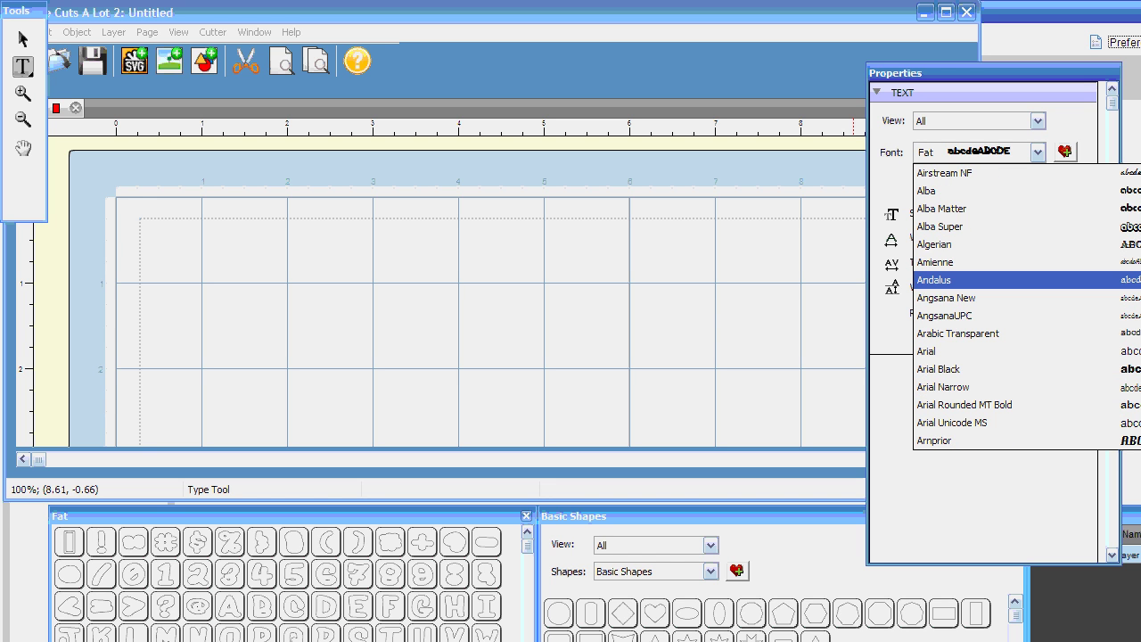
left_click(1073, 371)
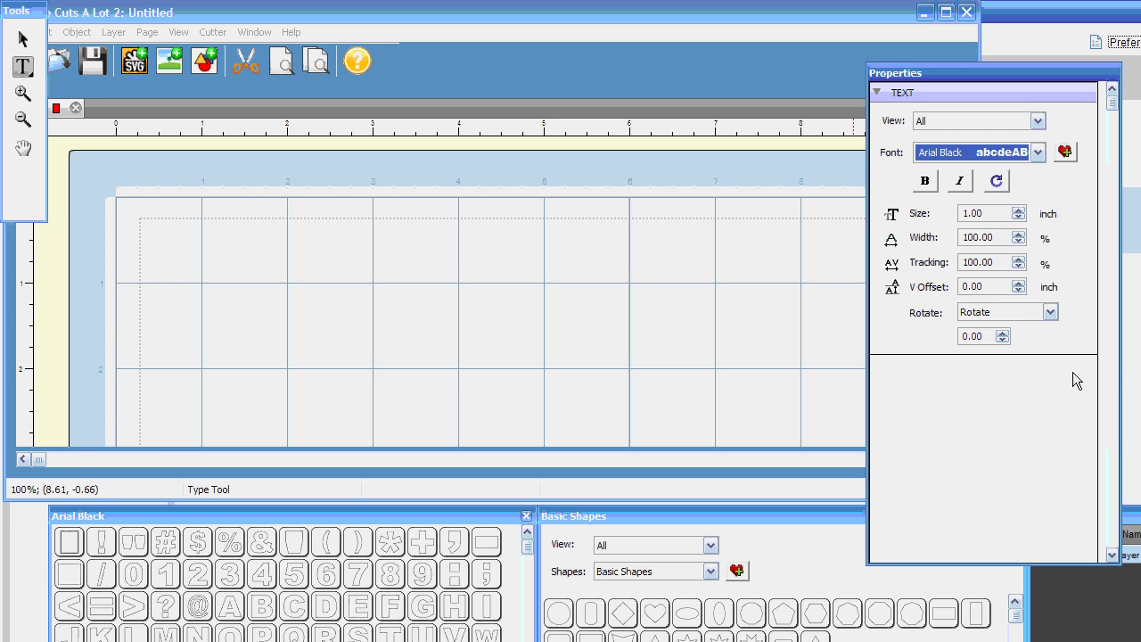
left_click(1066, 152)
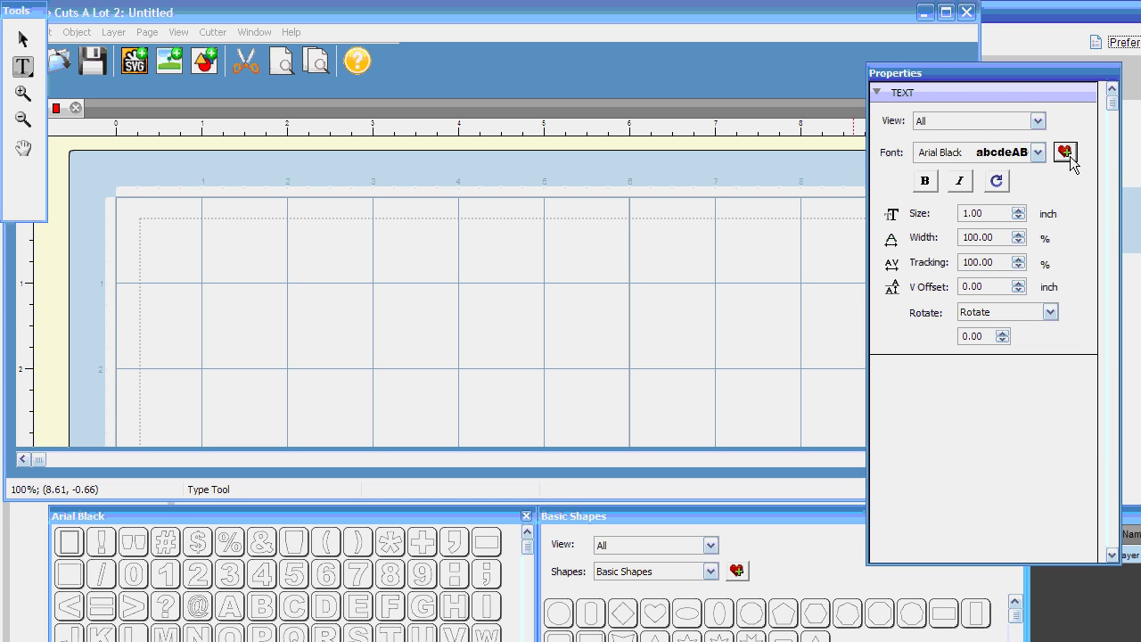
Set the font view to Favorites and confirm Croobie, Fat and Arial Black are listed
left_click(1038, 121)
left_click(994, 150)
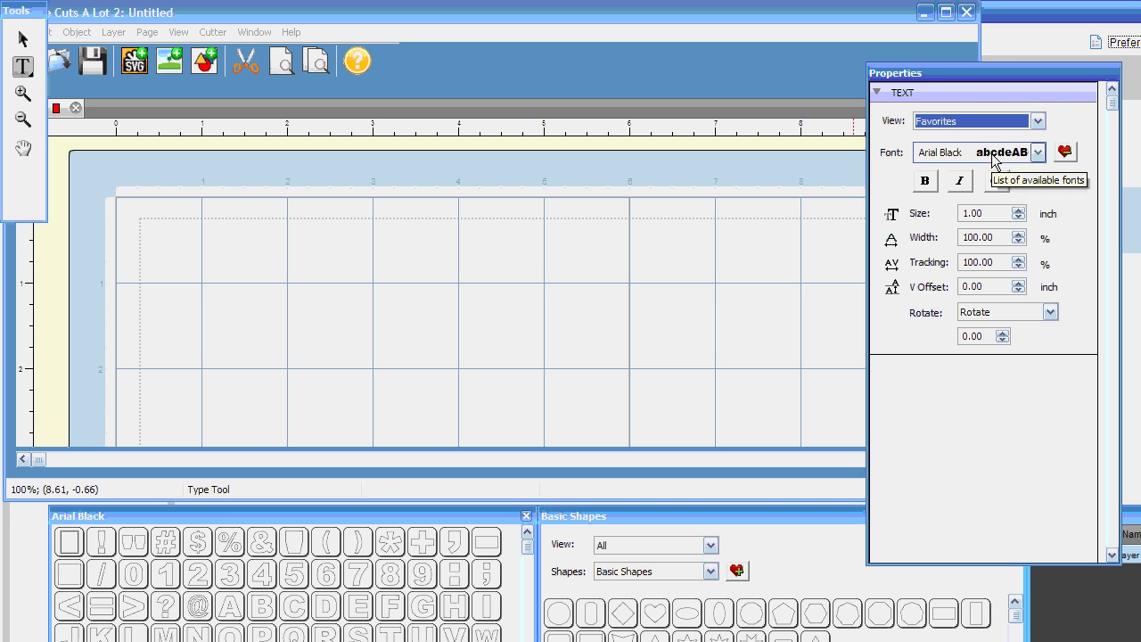
left_click(1037, 153)
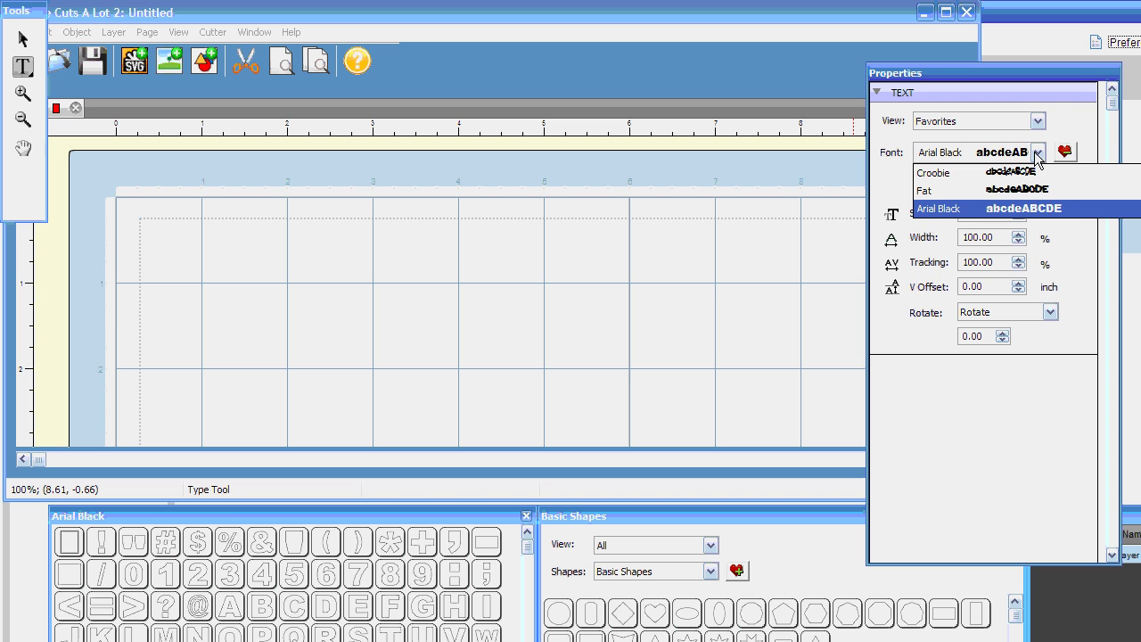
left_click(1033, 125)
left_click(1034, 122)
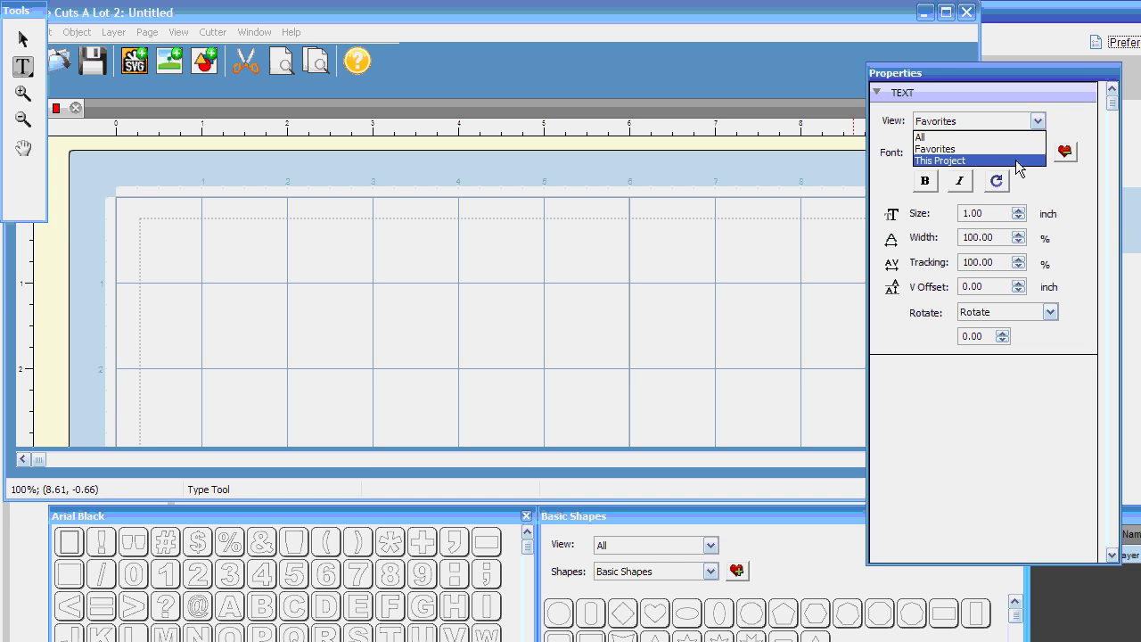
left_click(298, 324)
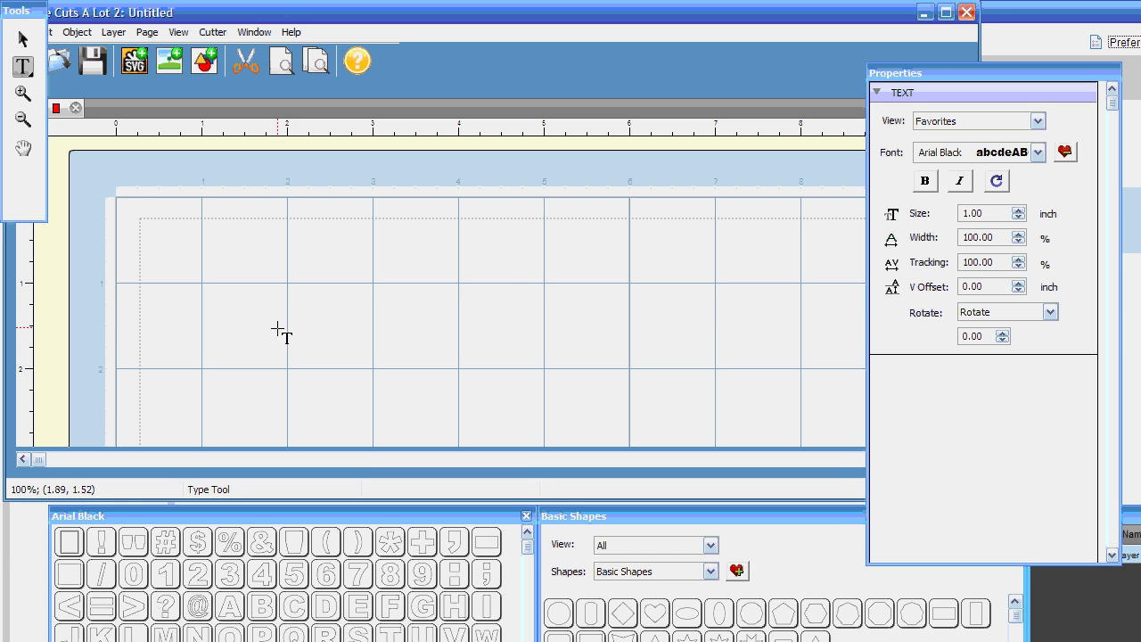
Type the trial word 'HappY' on the mat in Arial Black, then delete it
left_click(24, 69)
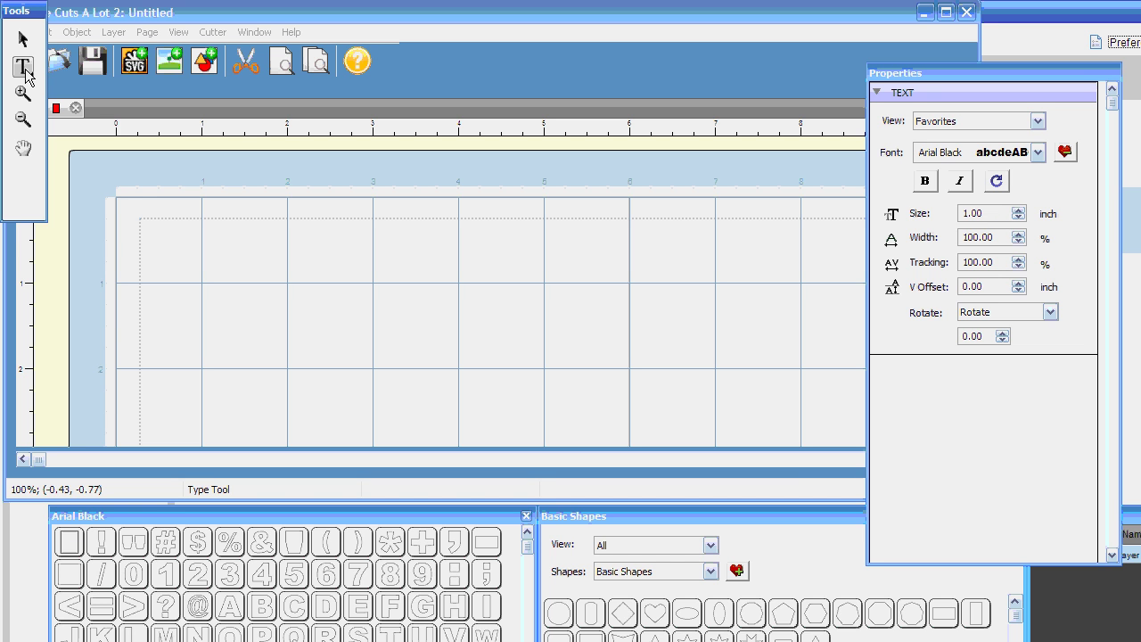
left_click(328, 285)
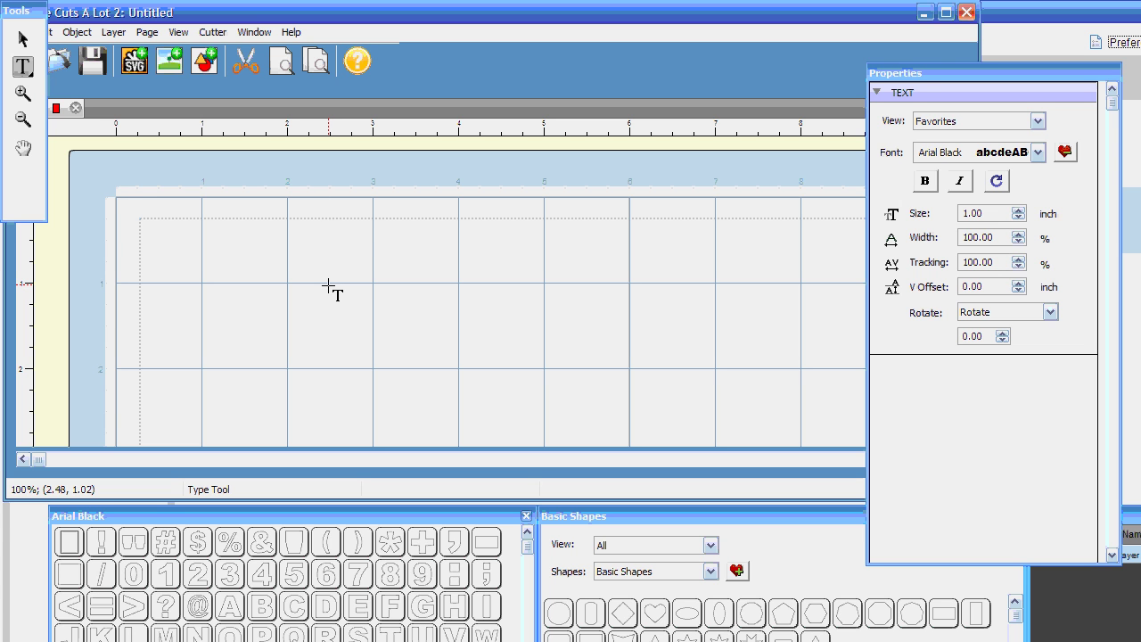
type("Hap")
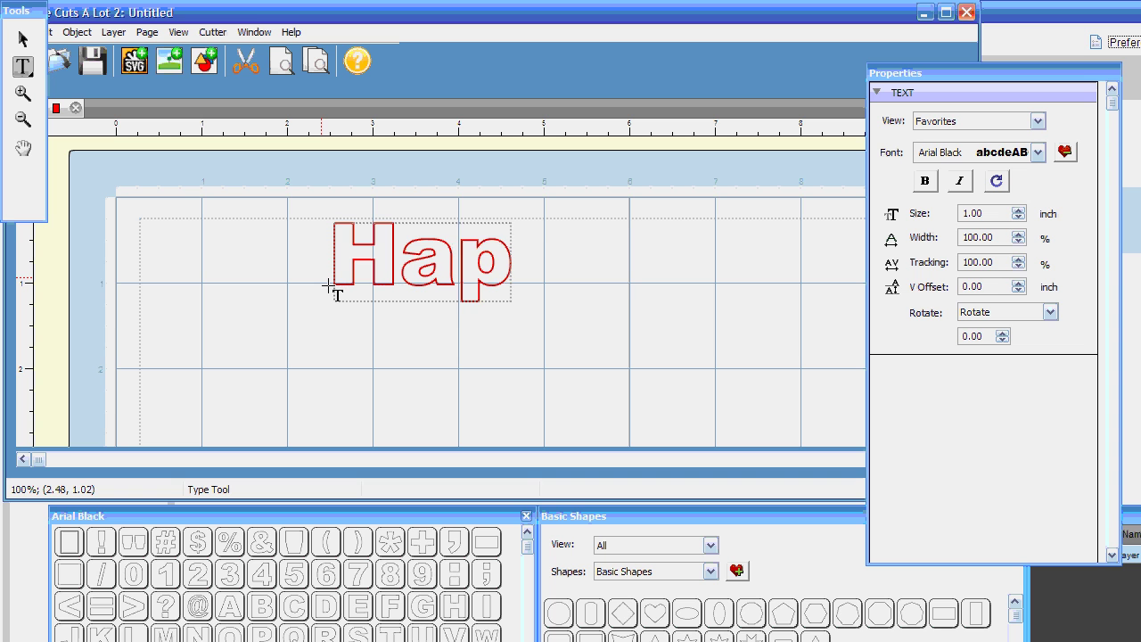
type("pY")
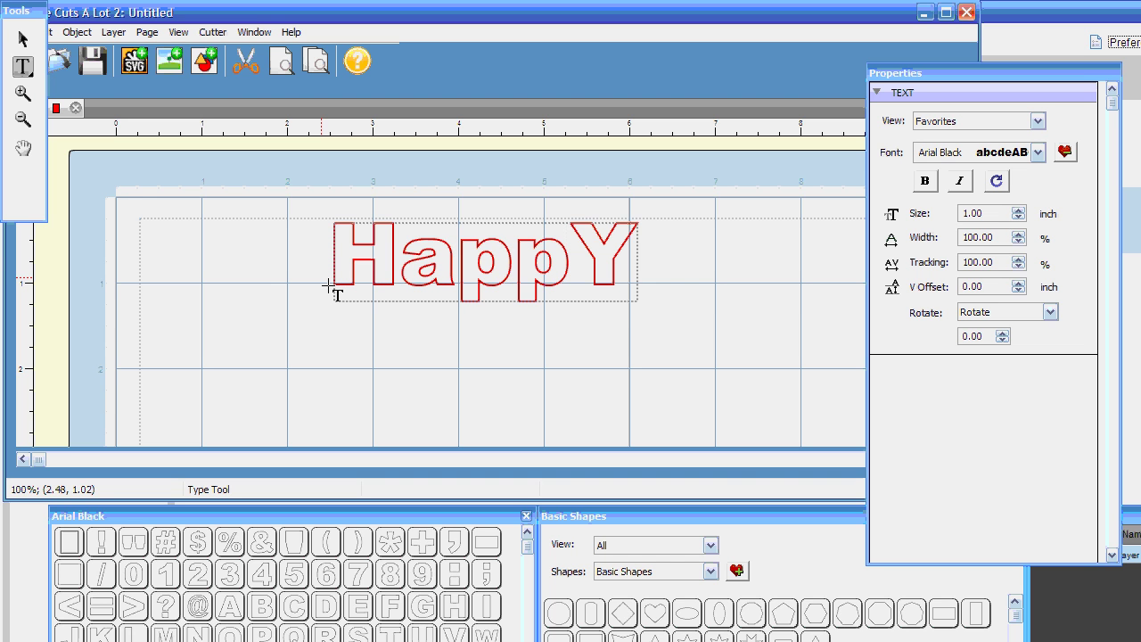
key("BackSpace")
key("BackSpace")
key("BackSpace")
key("BackSpace")
key("BackSpace")
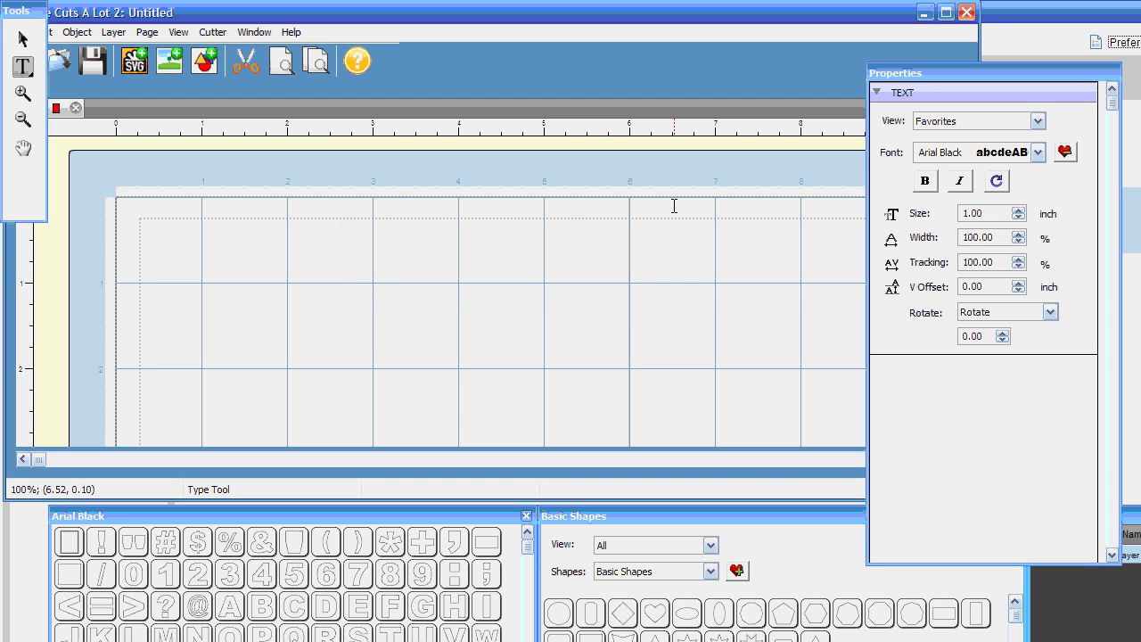
Choose the Fat font from favorites and start typing 'Happy Birthday' on the mat
left_click(939, 162)
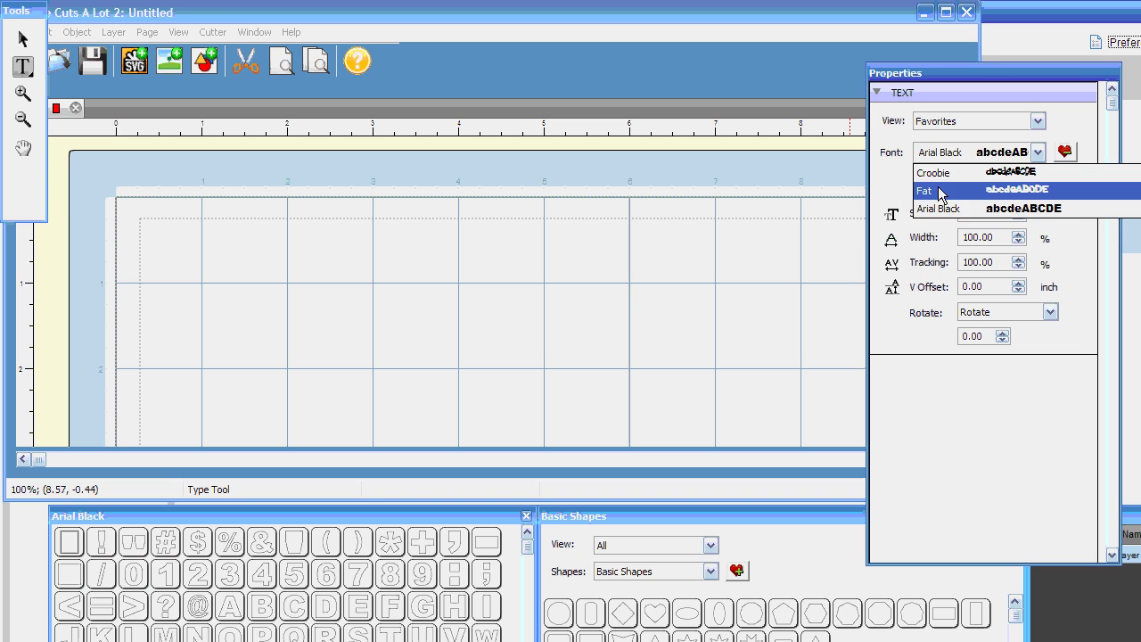
left_click(938, 187)
left_click(257, 282)
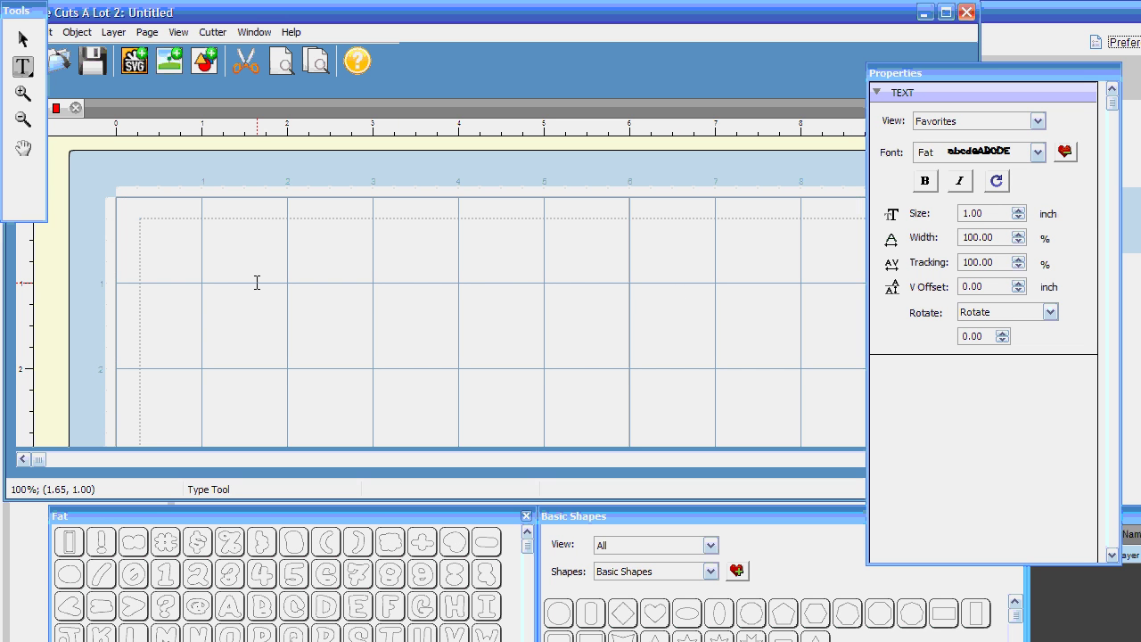
type("Ha")
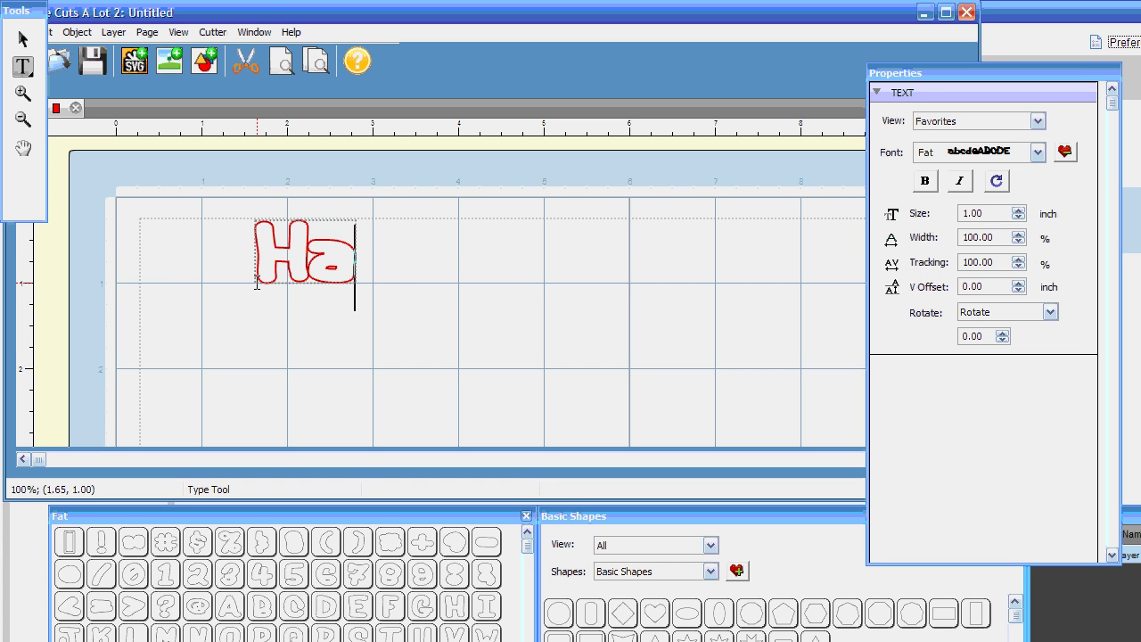
type("ppy Bir")
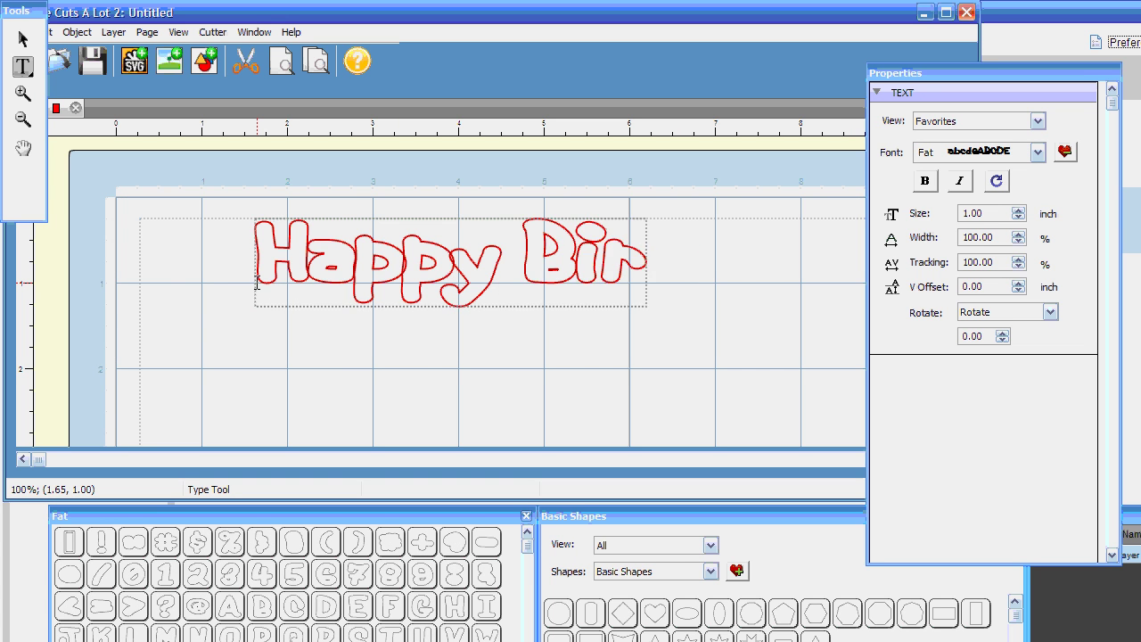
type("thday")
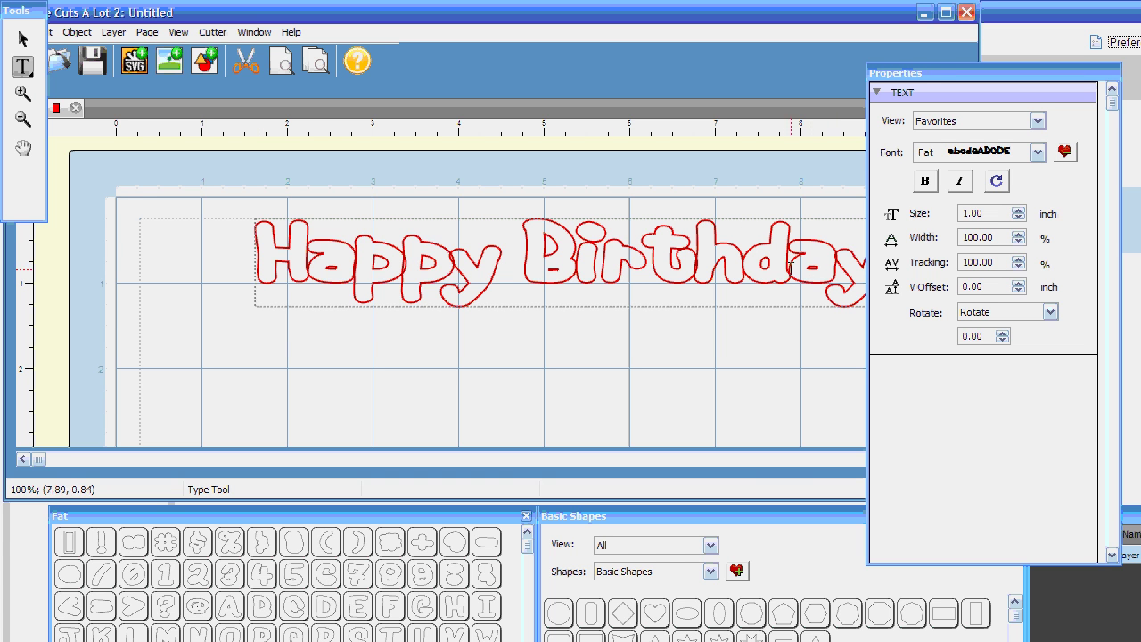
End text editing so 'Happy Birthday' stays on the mat in Fat lettering
key("Escape")
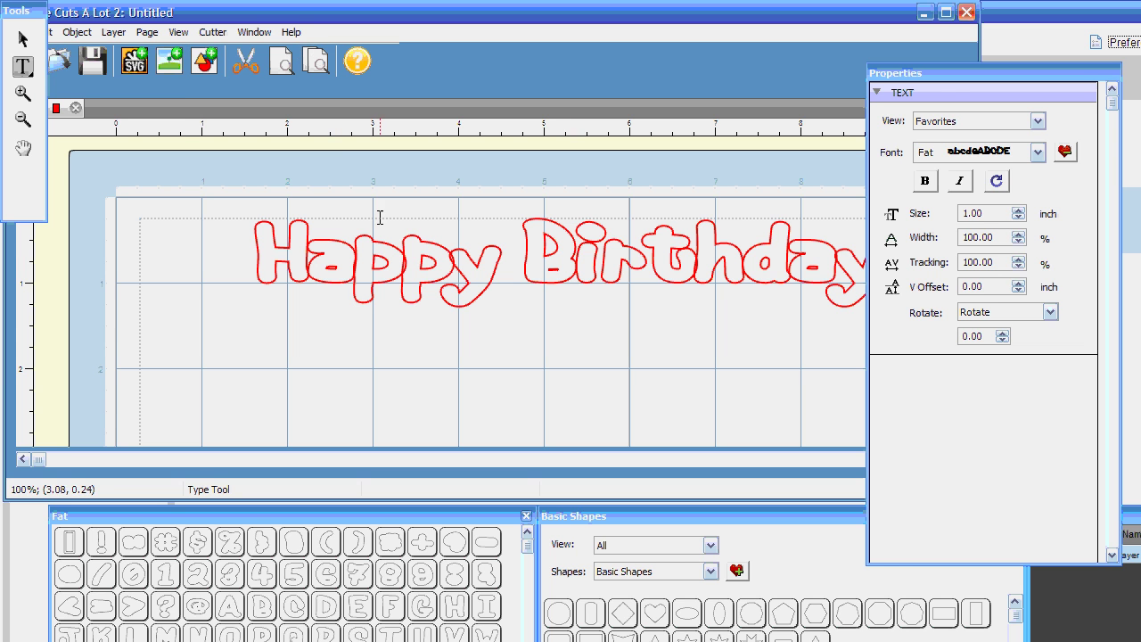
Turn on Weld for the Fat 'Happy Birthday' text and reselect the welded result
left_click(22, 40)
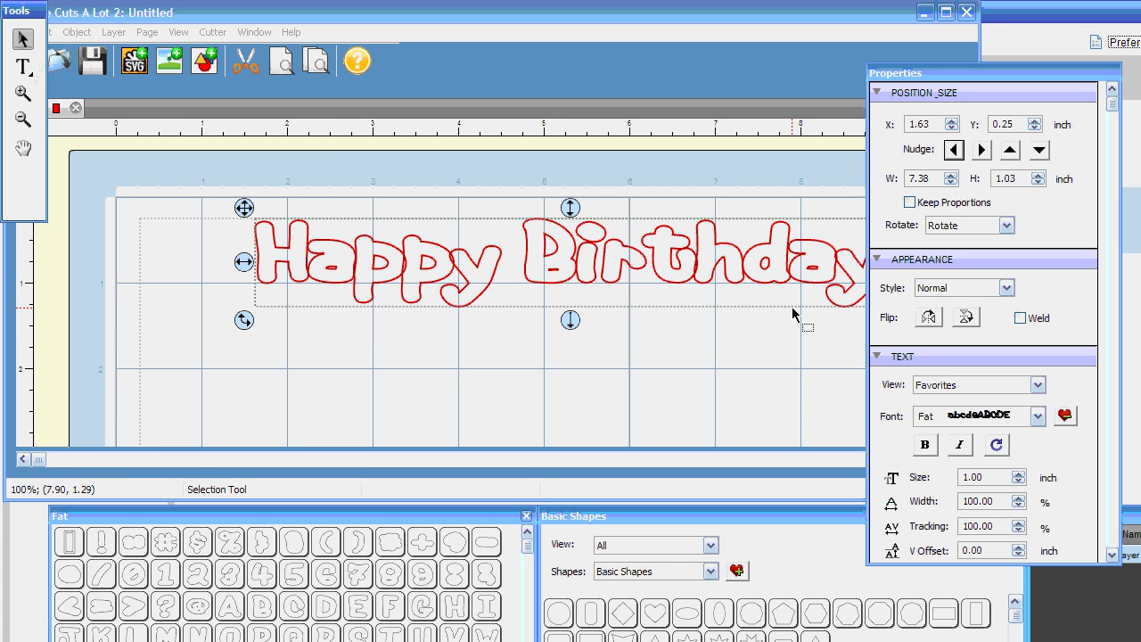
left_click(1019, 318)
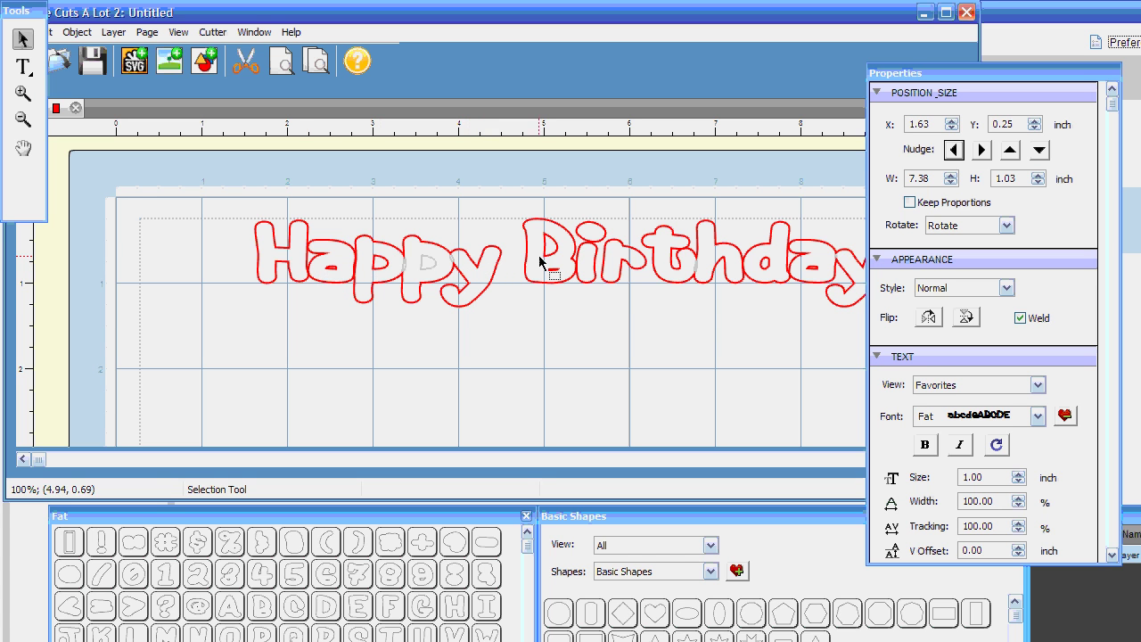
left_click(303, 257)
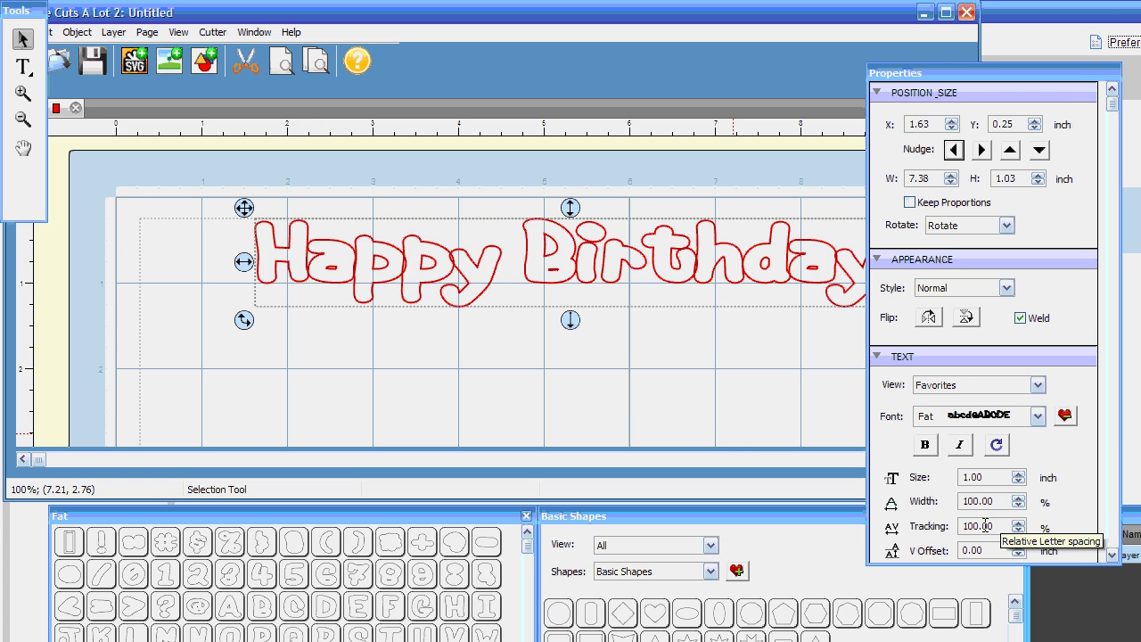
Change the text tracking from 100 to 92%, then deselect to check the spacing
left_click_drag(978, 526, 947, 526)
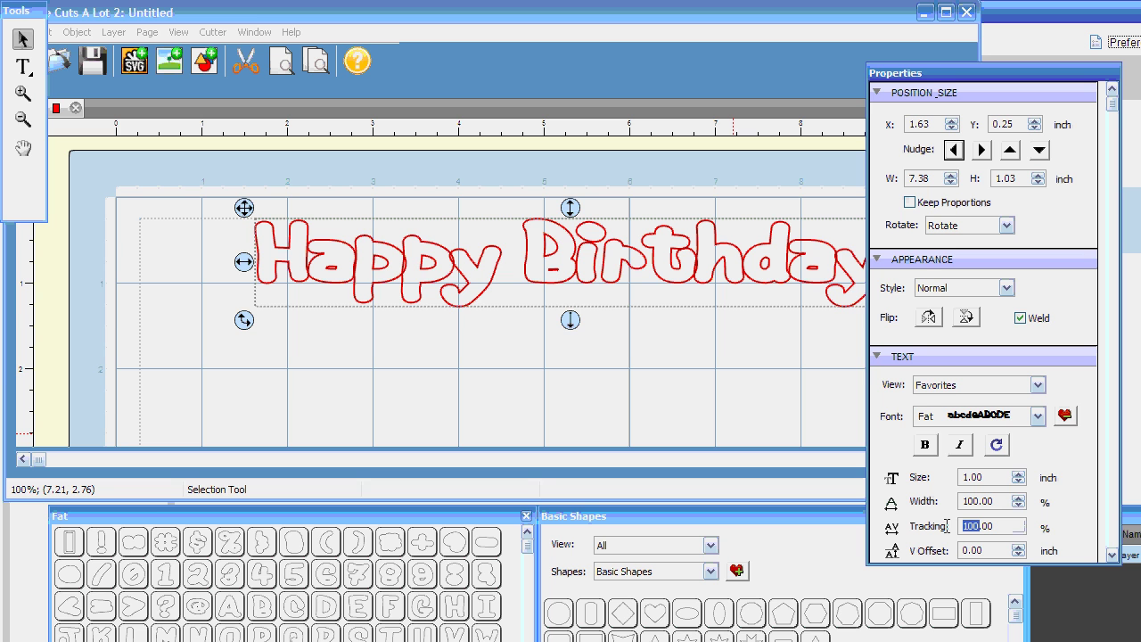
type("92")
key("Return")
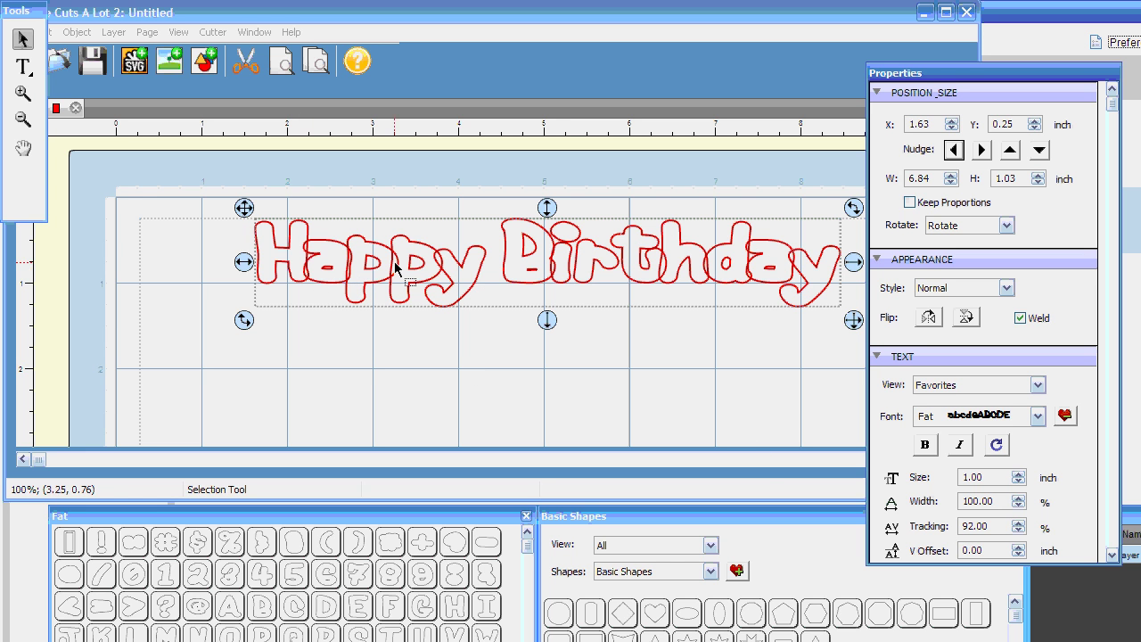
left_click(290, 87)
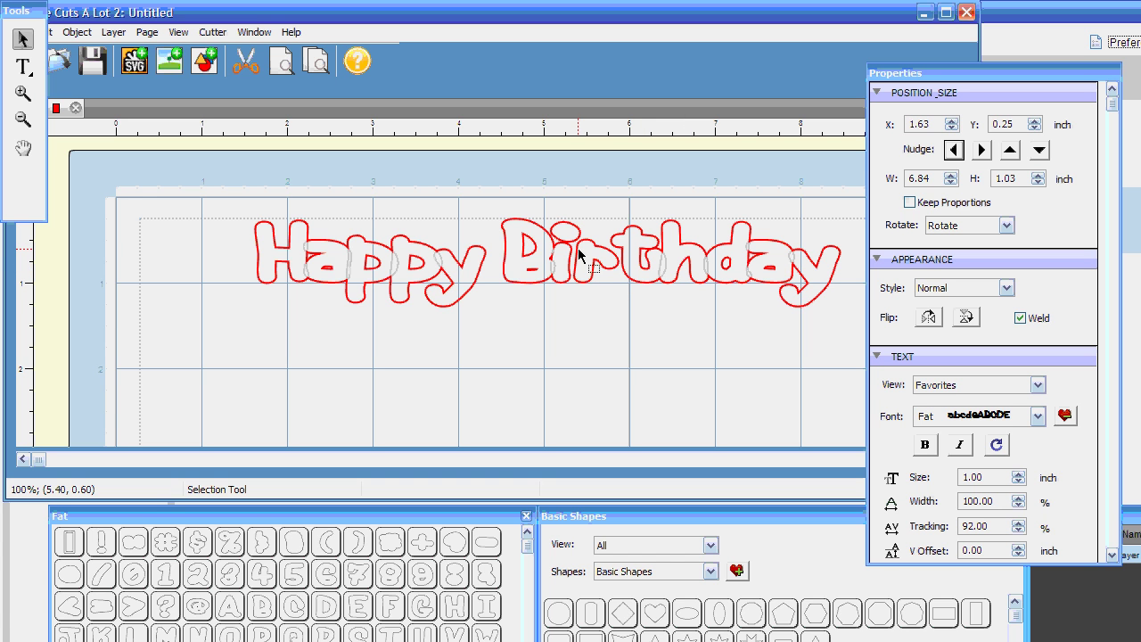
Ungroup the Happy Birthday text into separate letters with Object > Ungroup
left_click(470, 273)
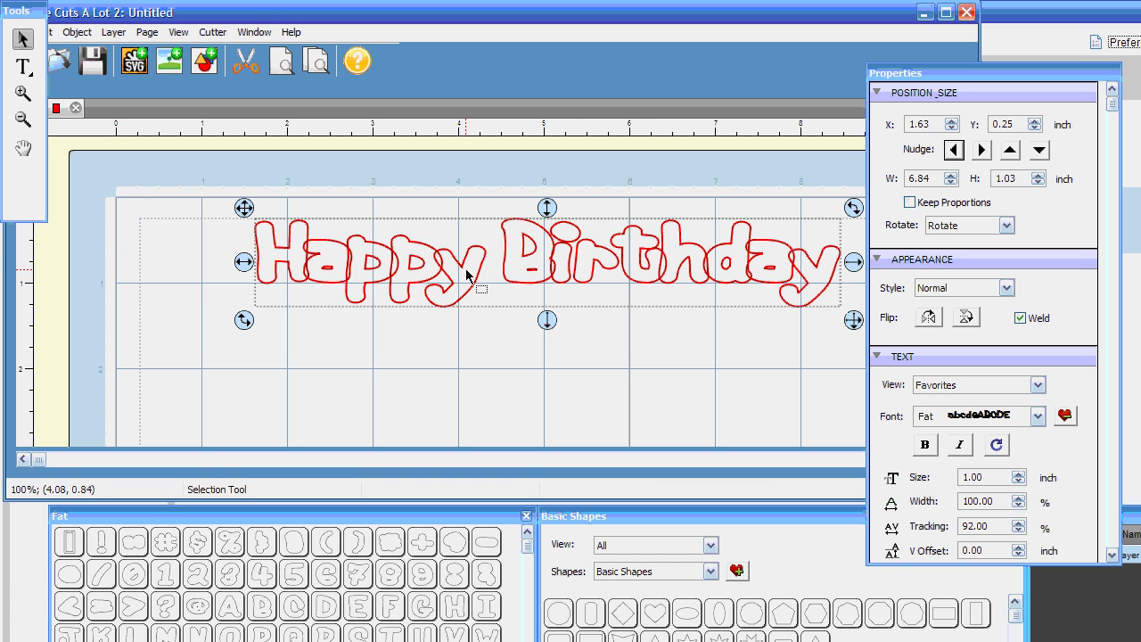
left_click(76, 32)
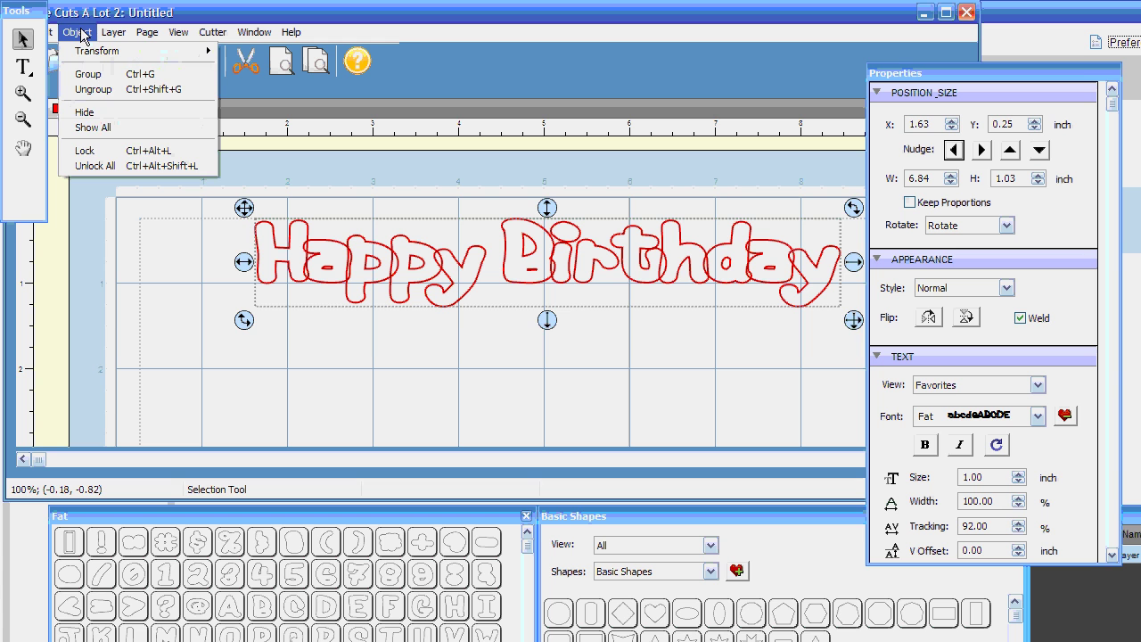
left_click(82, 91)
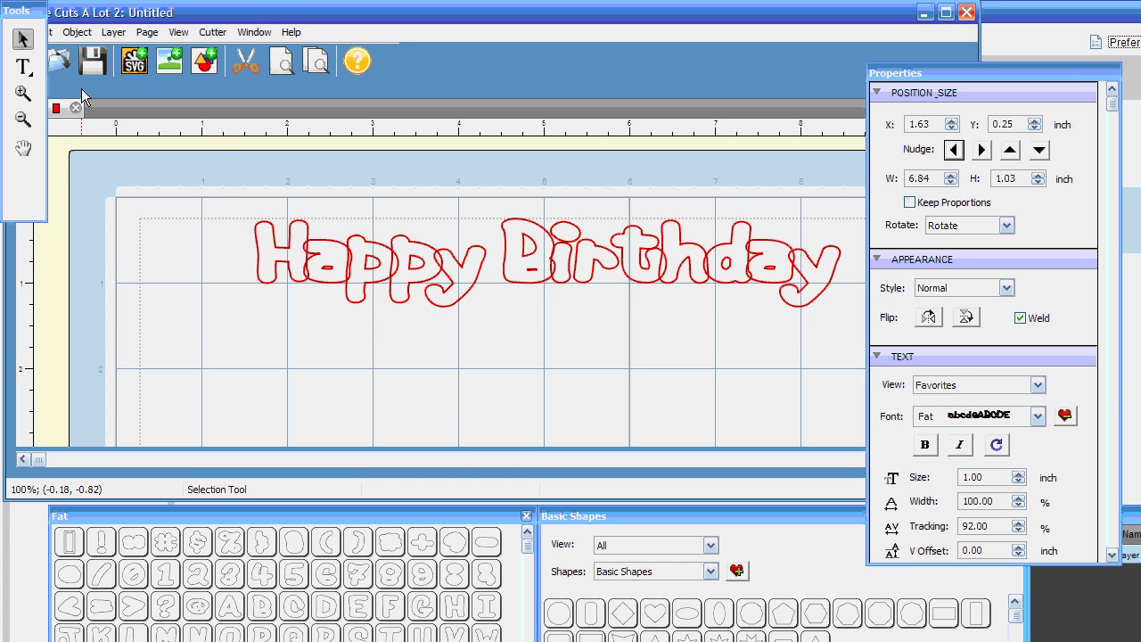
Nudge the i and r of Birthday closer, then marquee-select the letters thday
left_click(459, 293)
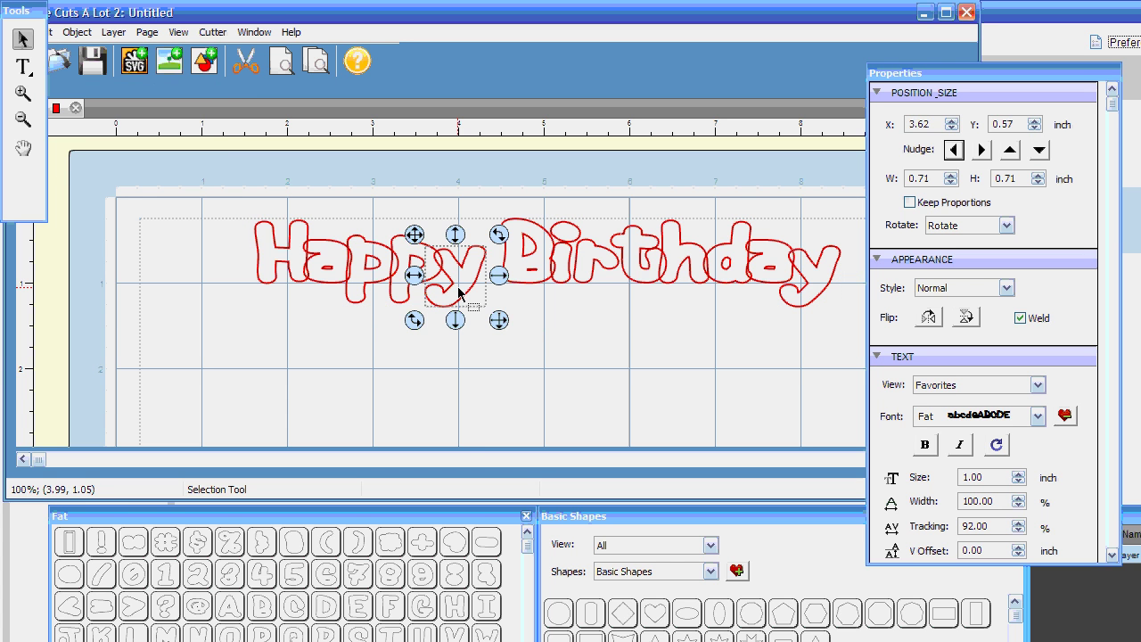
left_click(574, 265)
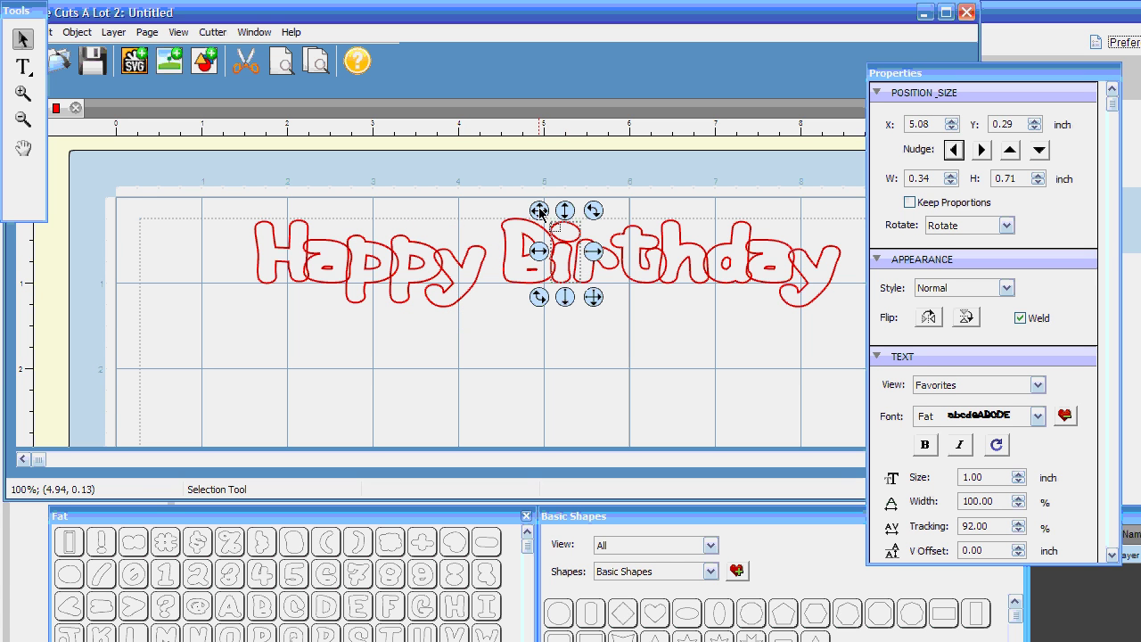
left_click_drag(539, 211, 540, 207)
left_click_drag(601, 256, 610, 258)
left_click(644, 210)
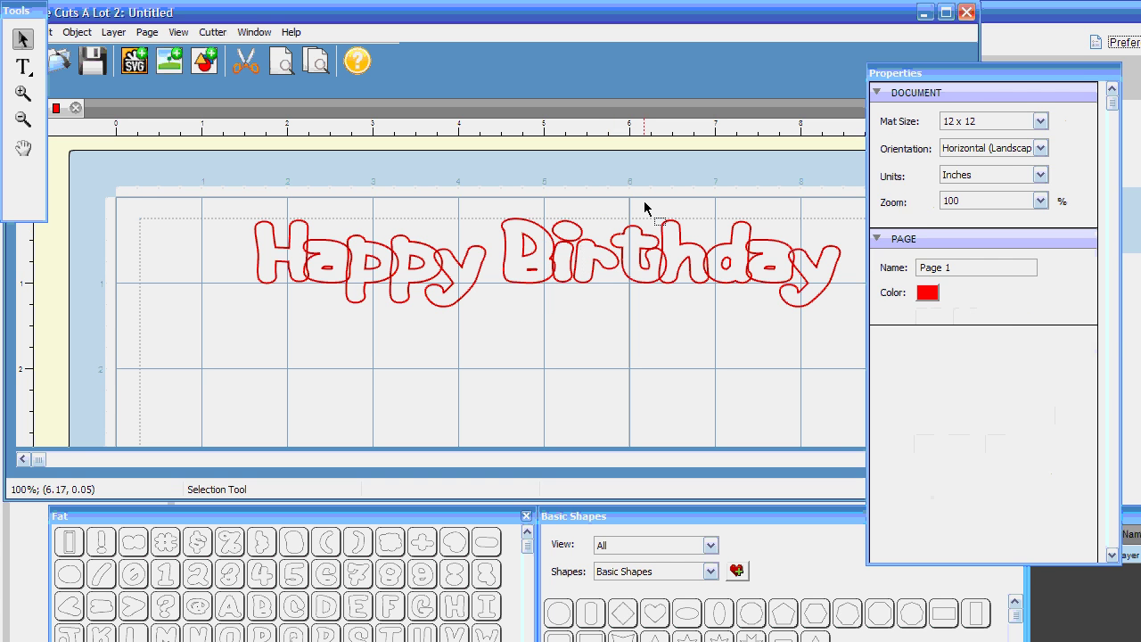
left_click(591, 277)
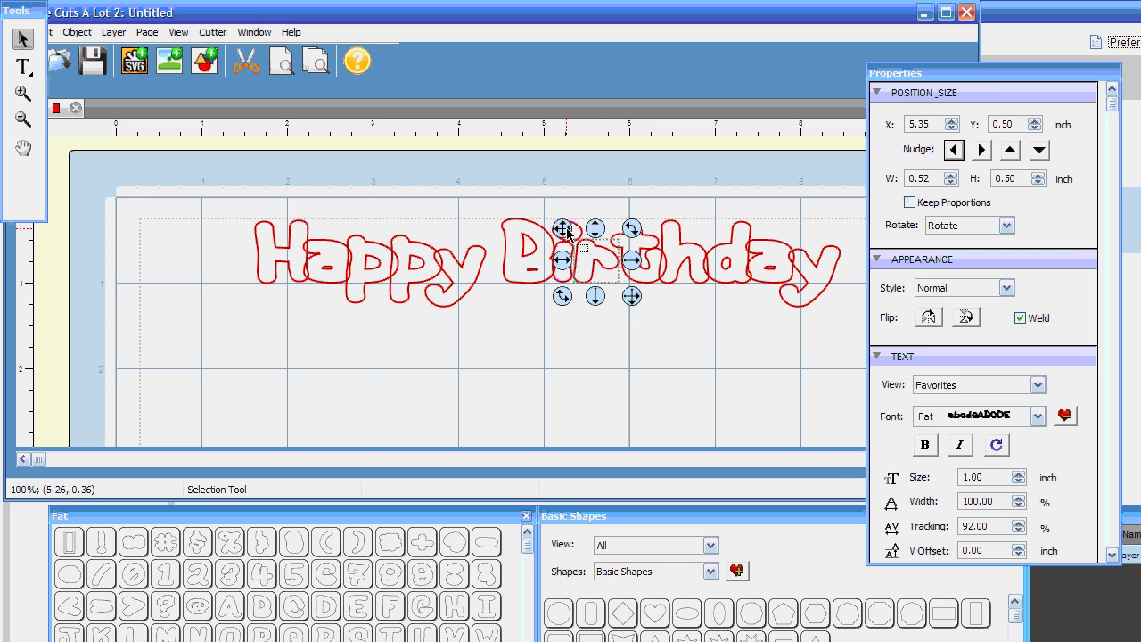
left_click_drag(561, 228, 562, 229)
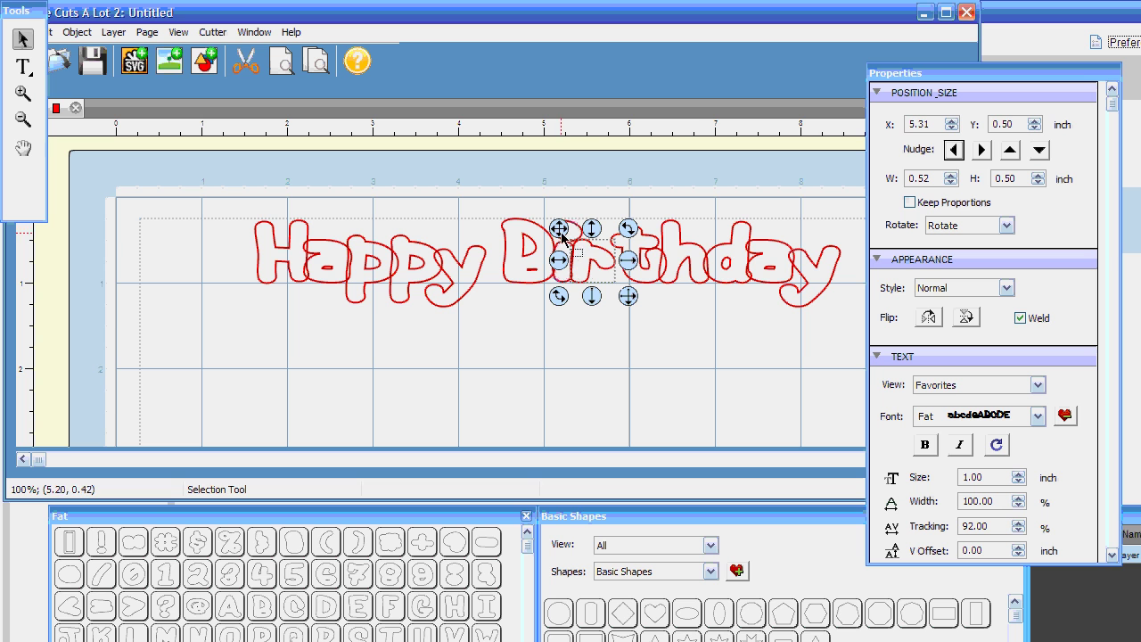
left_click(633, 318)
left_click_drag(615, 327, 859, 225)
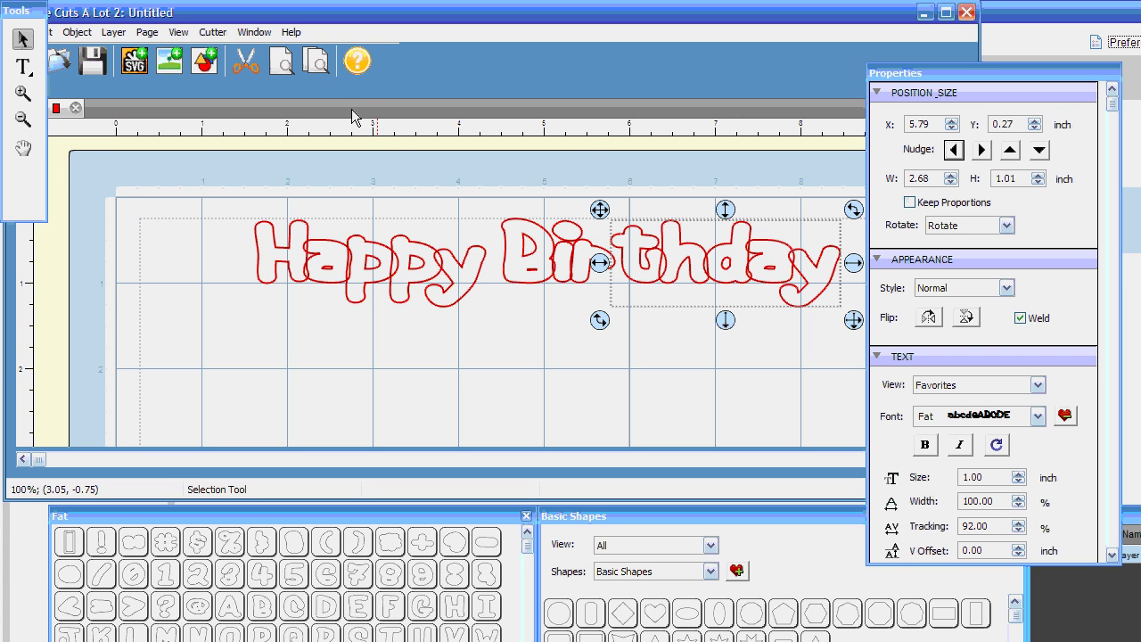
Group the thday letters and shift the group left to 5.65 inches, closing the gap after r
left_click(76, 33)
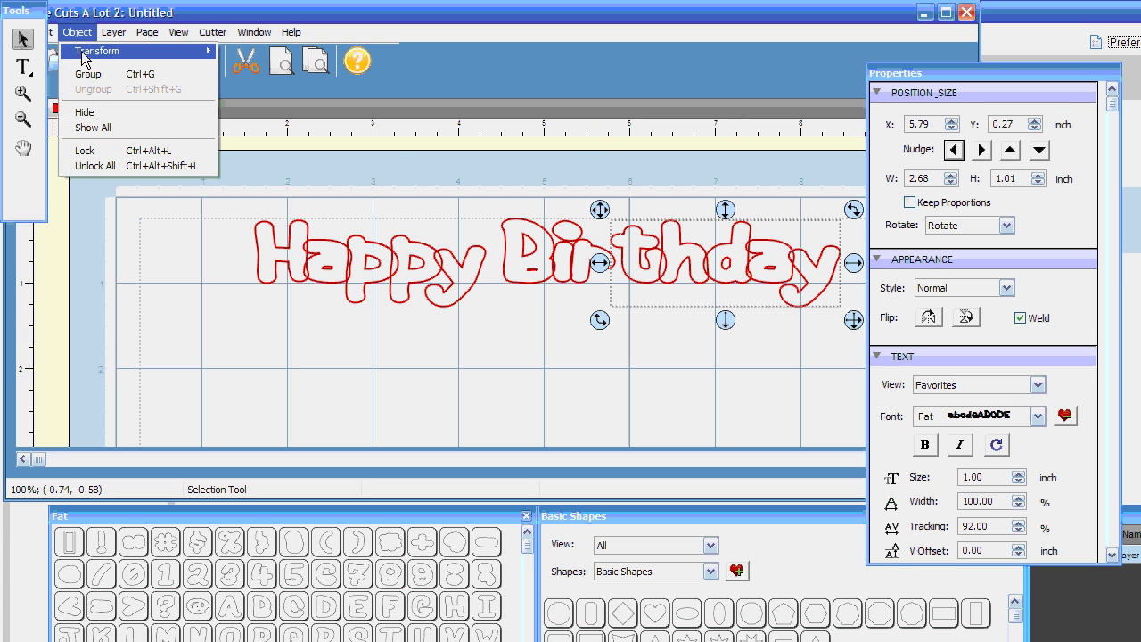
left_click(86, 75)
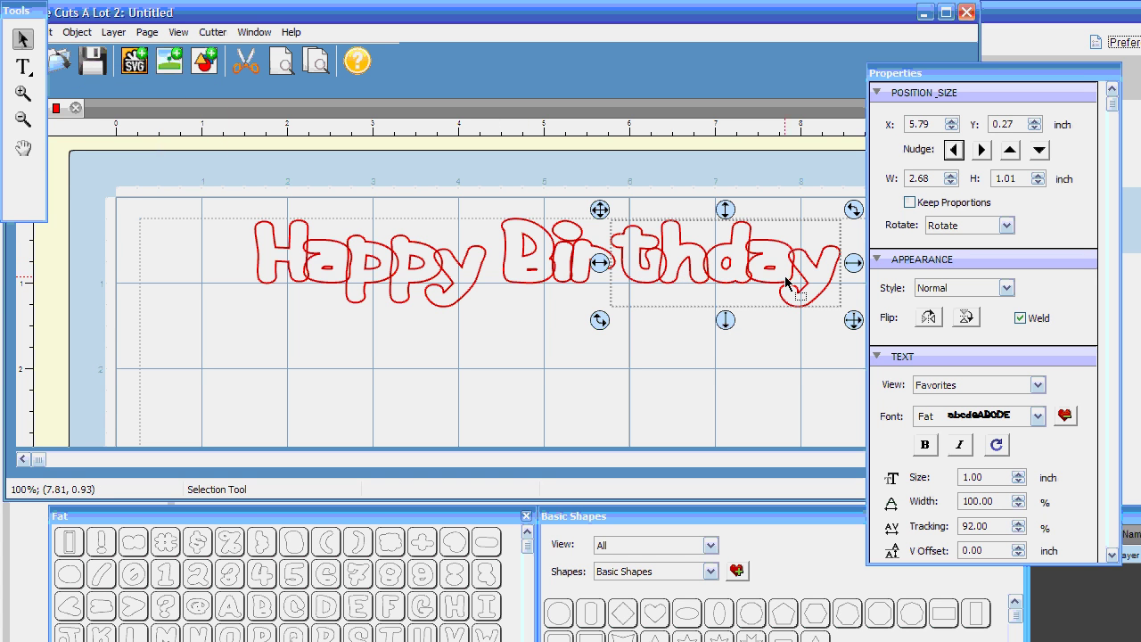
left_click_drag(604, 211, 592, 206)
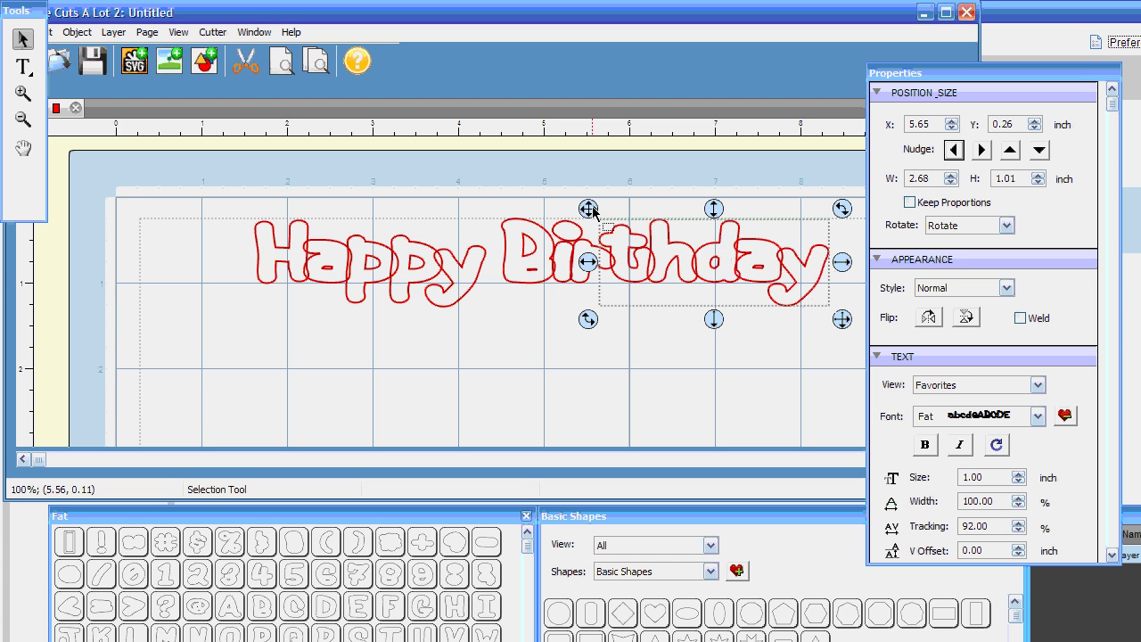
left_click(530, 361)
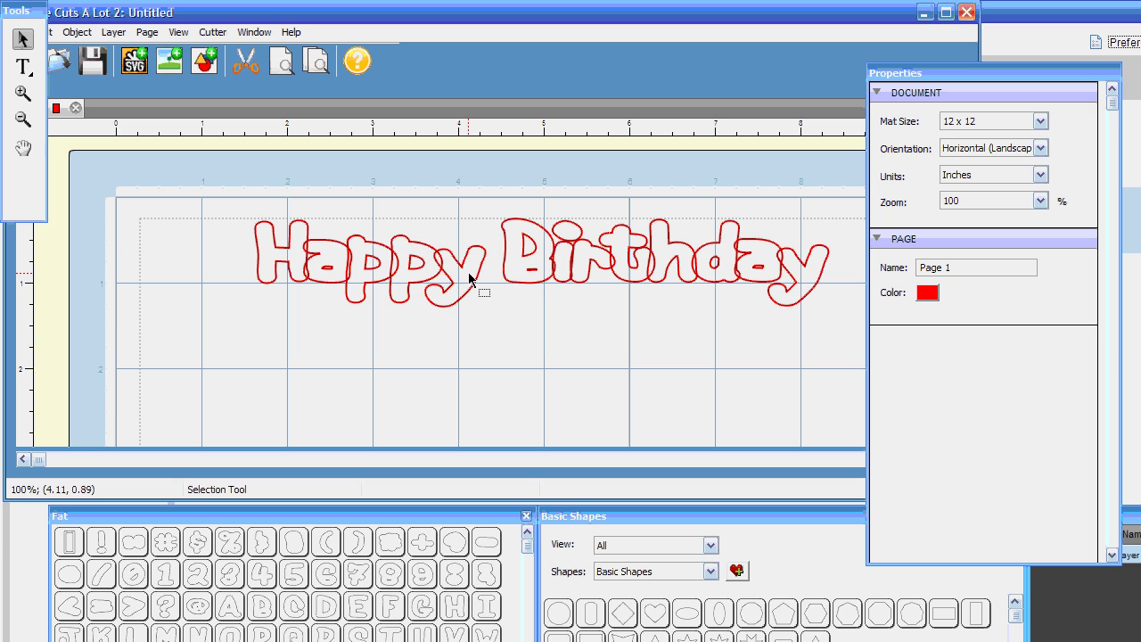
Preview 'Happy Birthday' as solid red-filled letters on the mat
left_click(290, 72)
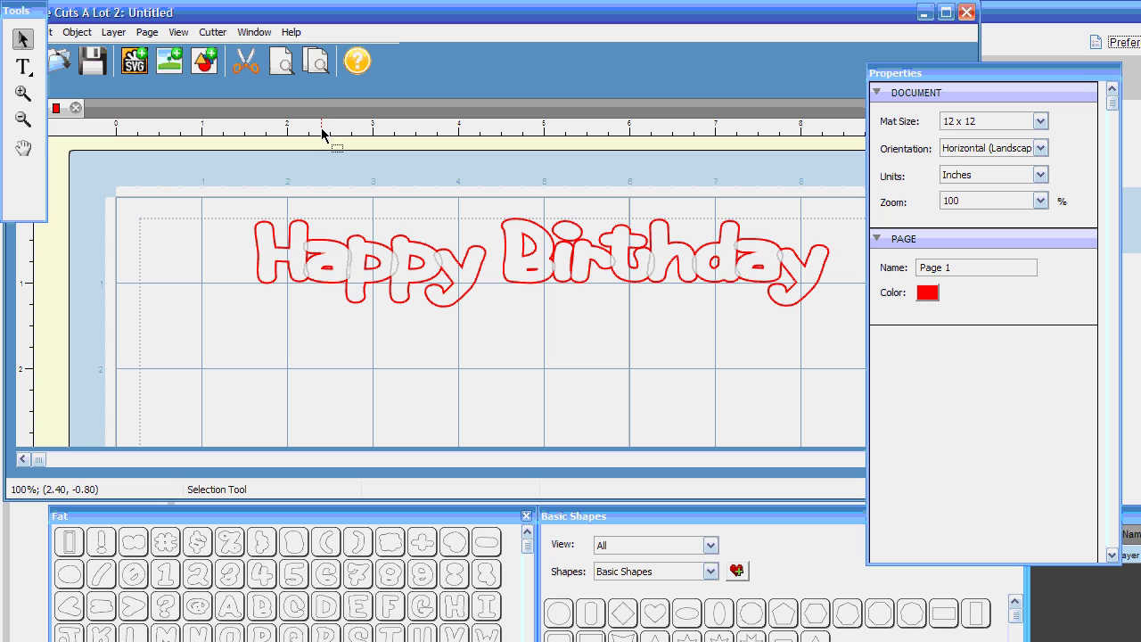
left_click(321, 72)
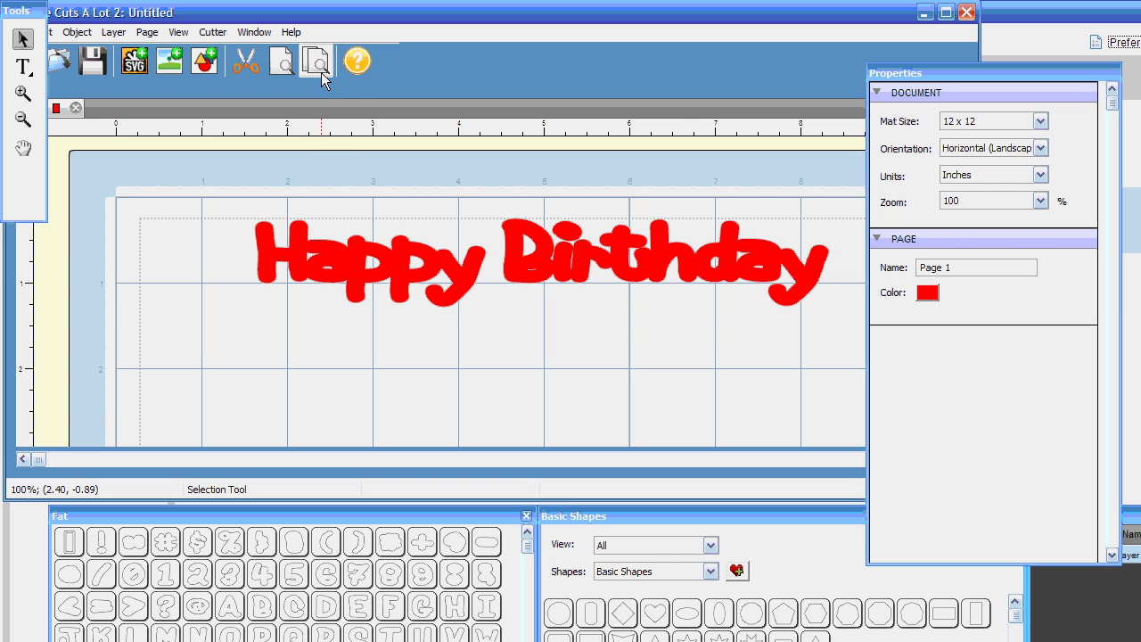
Set the page colour to dark green and preview 'Happy Birthday' as solid green letters
left_click(927, 293)
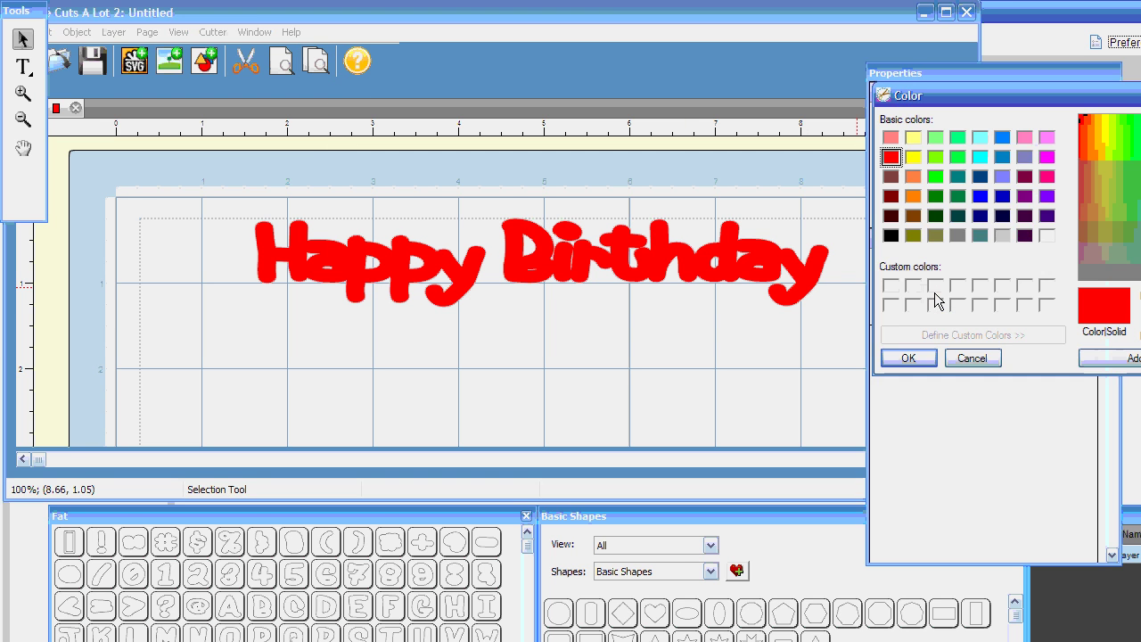
left_click(953, 200)
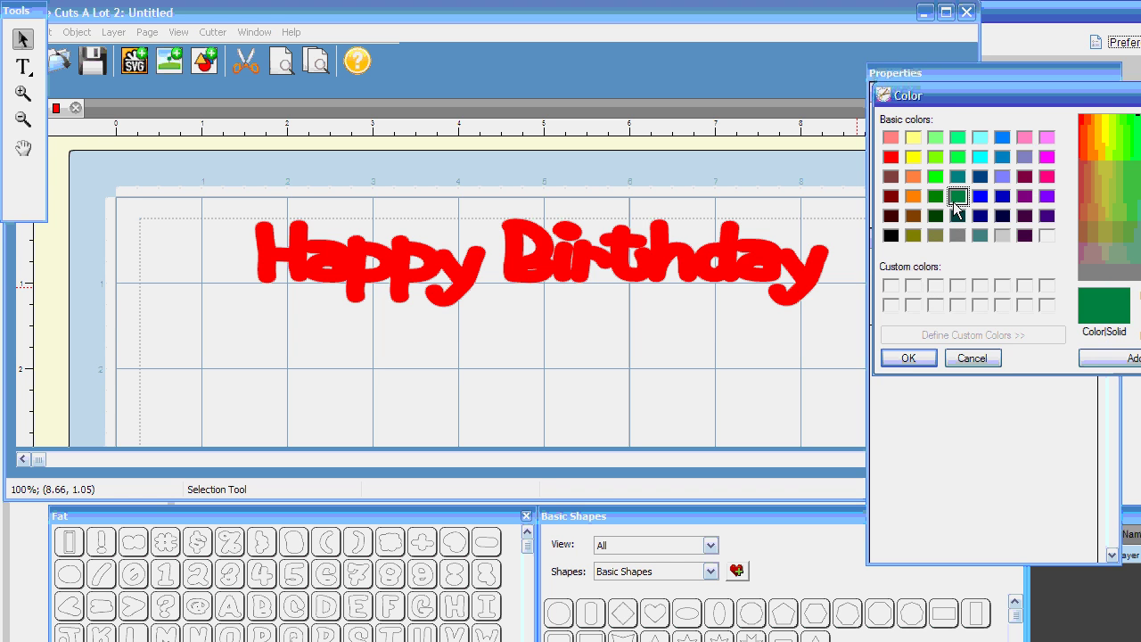
left_click(921, 357)
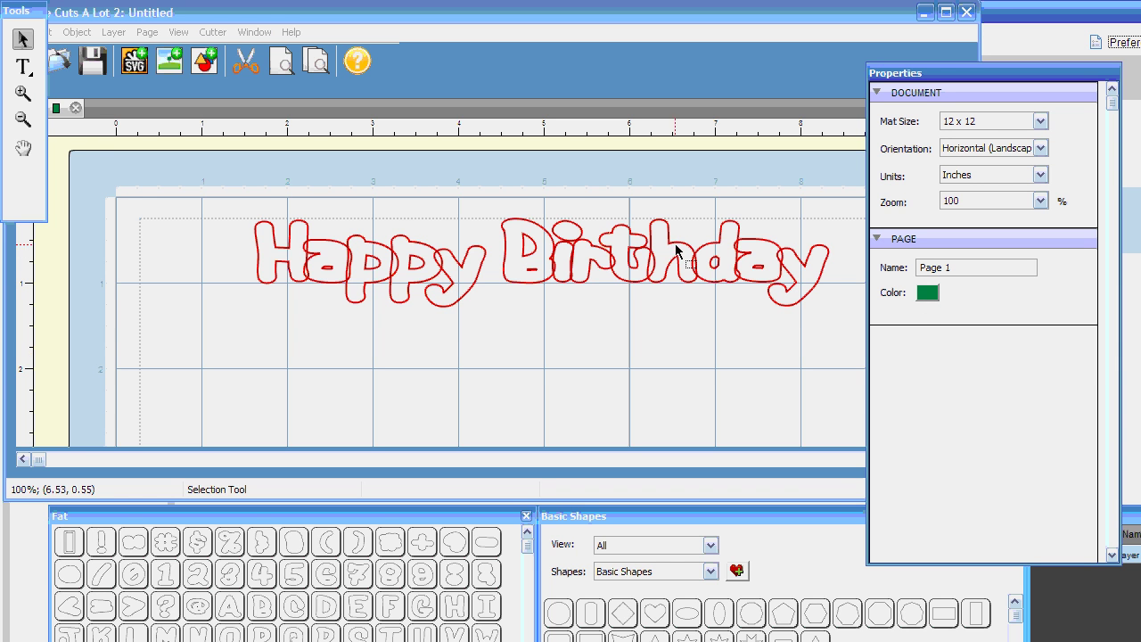
left_click(319, 63)
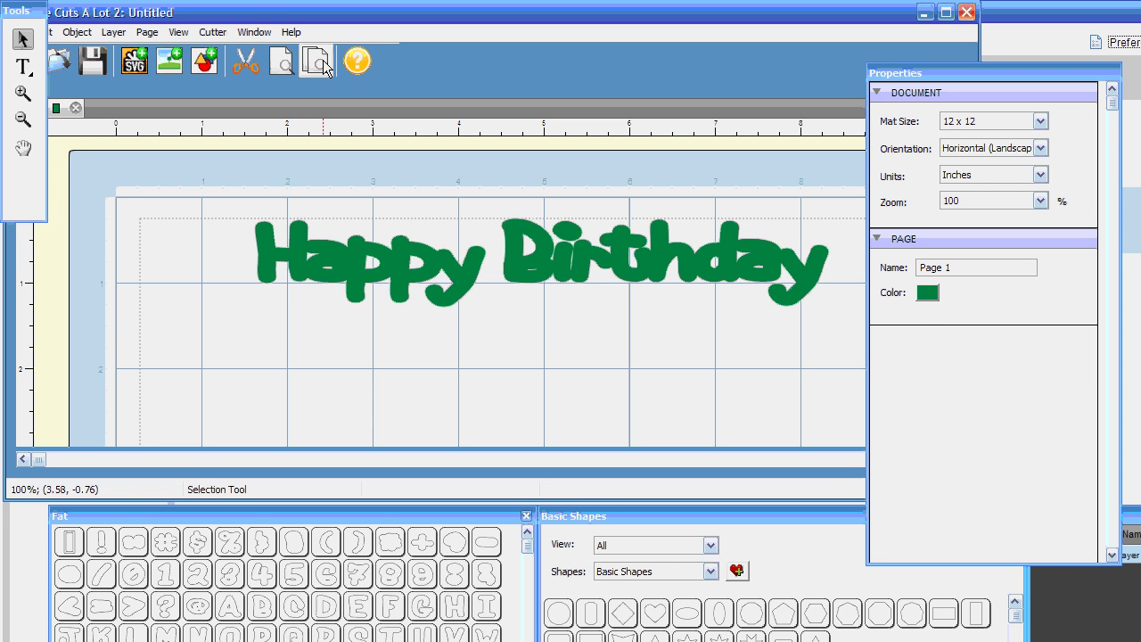